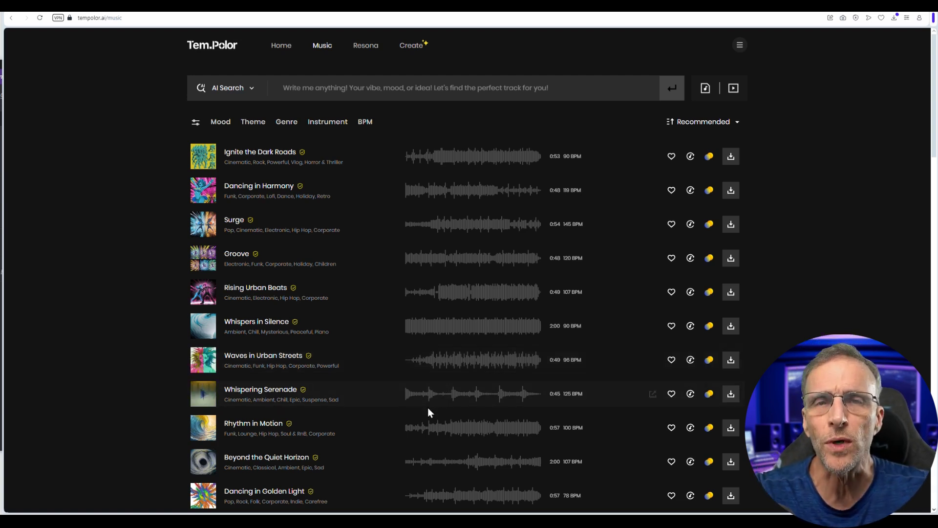
Preview the tracks Ignite the Dark Roads and Surge from the music library, pausing each one
click(203, 157)
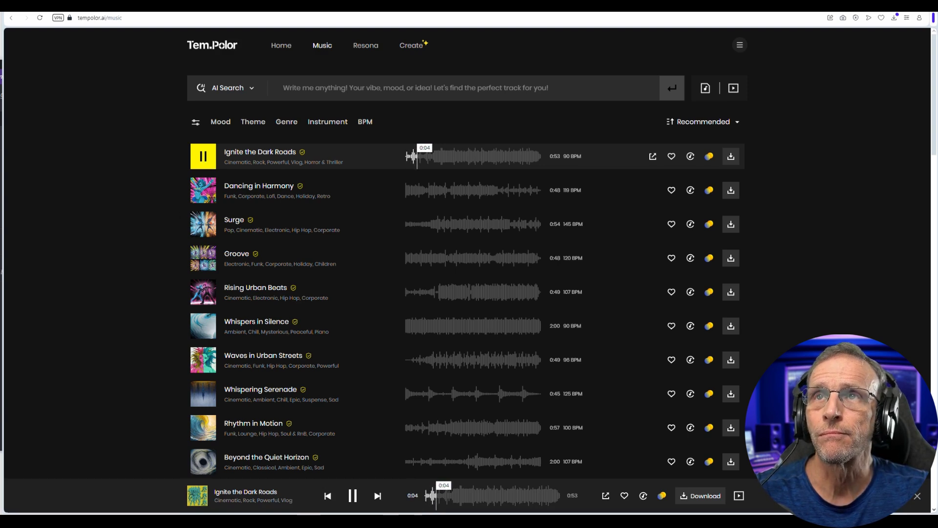
click(202, 164)
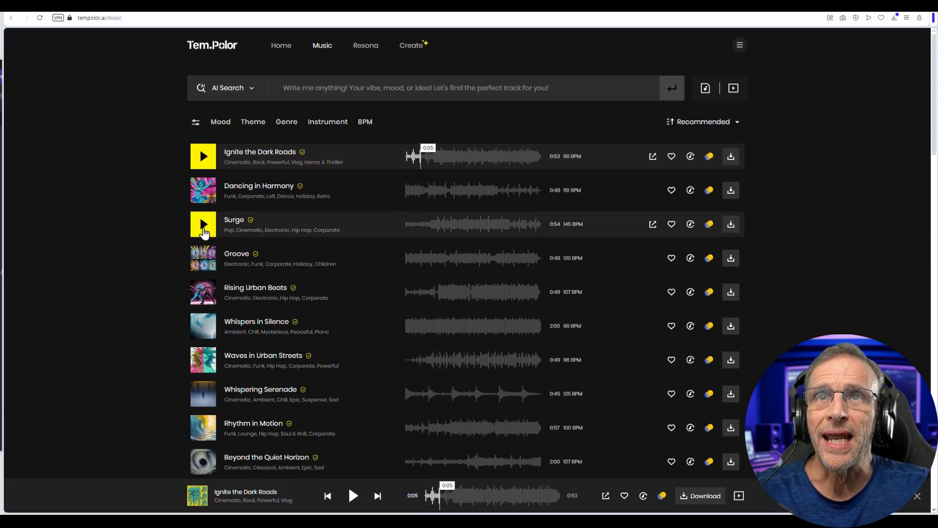
click(204, 229)
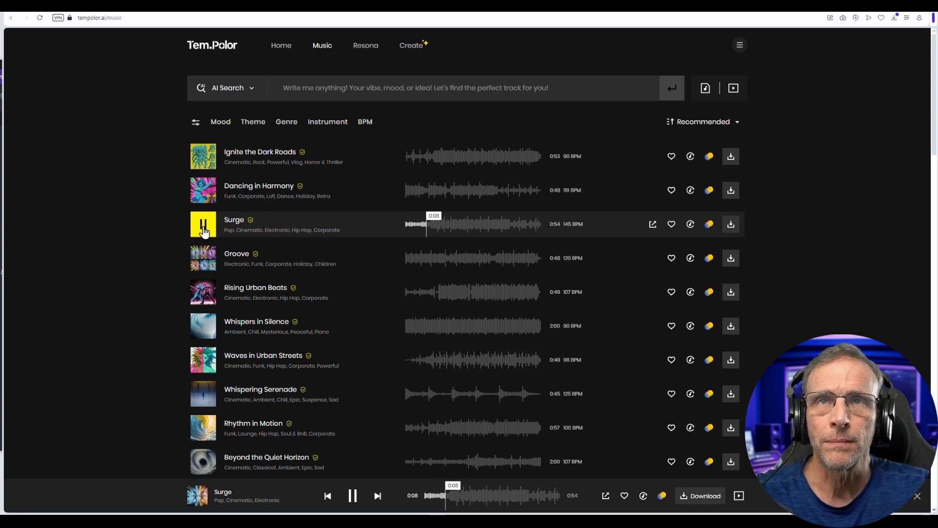
click(208, 227)
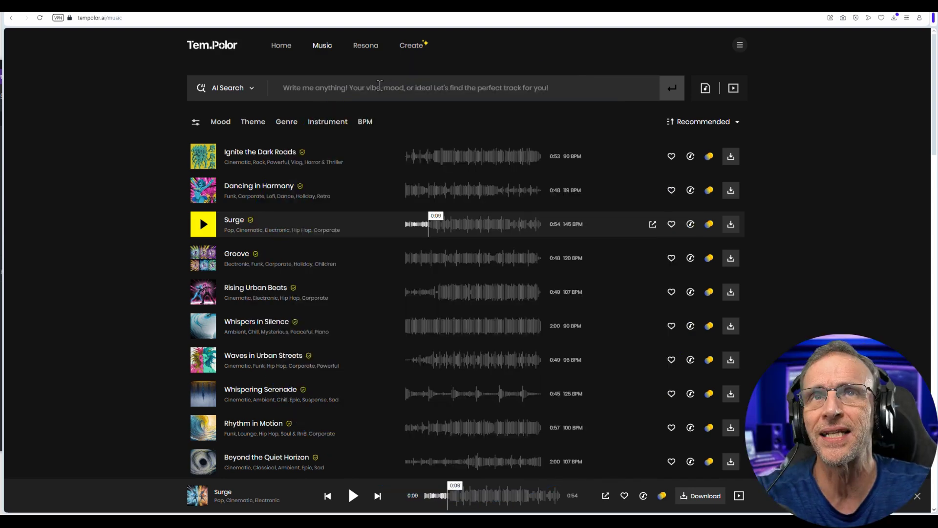
Run an AI search of the music library for "dark moody score for a space thriller"
click(387, 91)
text(dark moody score for a space thriller)
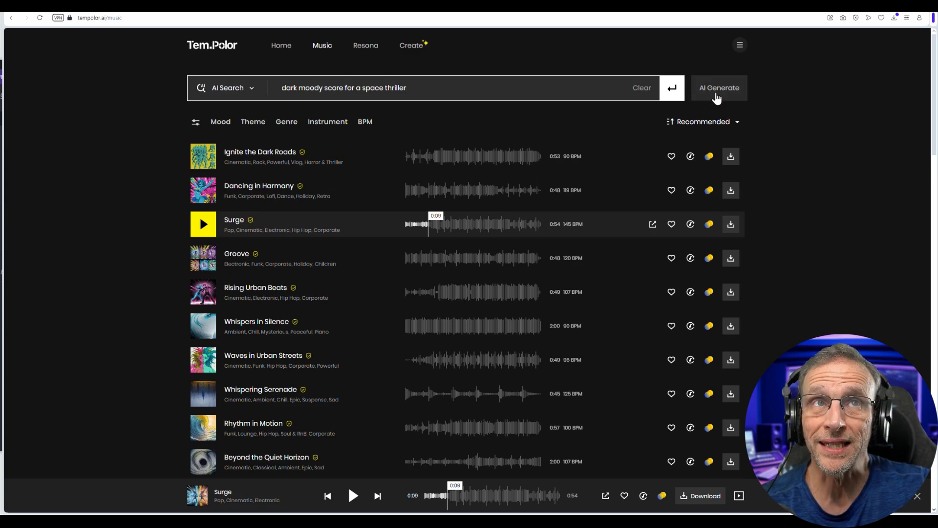
click(672, 89)
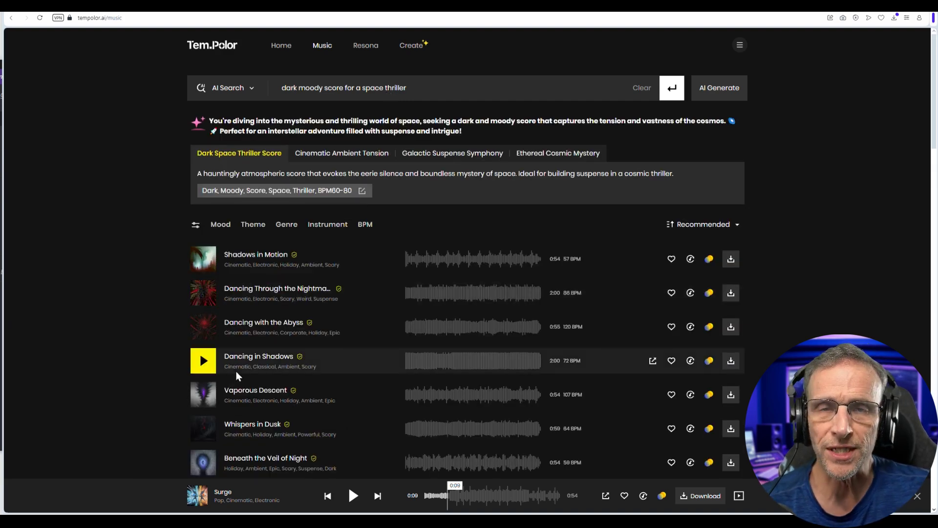
Preview Shadows in Motion, Dancing with the Abyss and Vaporous Descent, skipping ahead in the last two and pausing playback
click(203, 260)
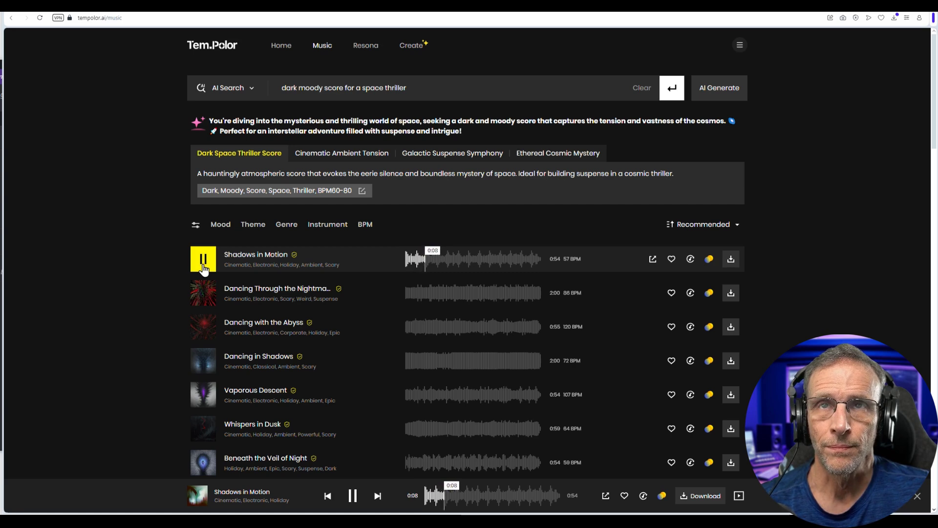
click(202, 267)
click(202, 330)
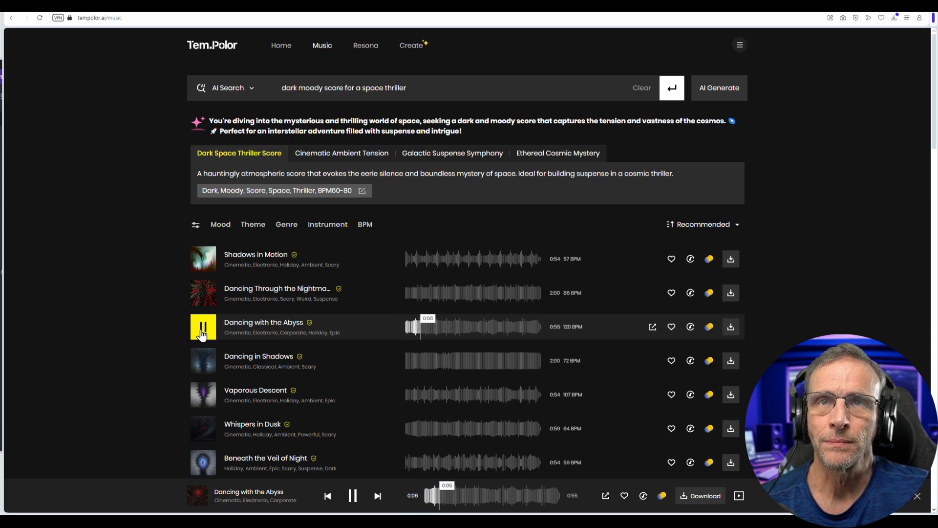
click(479, 332)
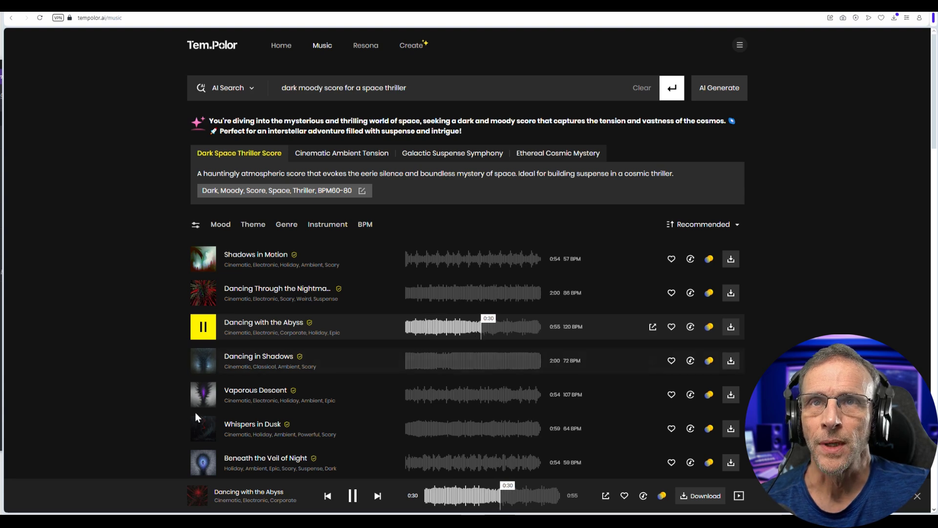
click(203, 396)
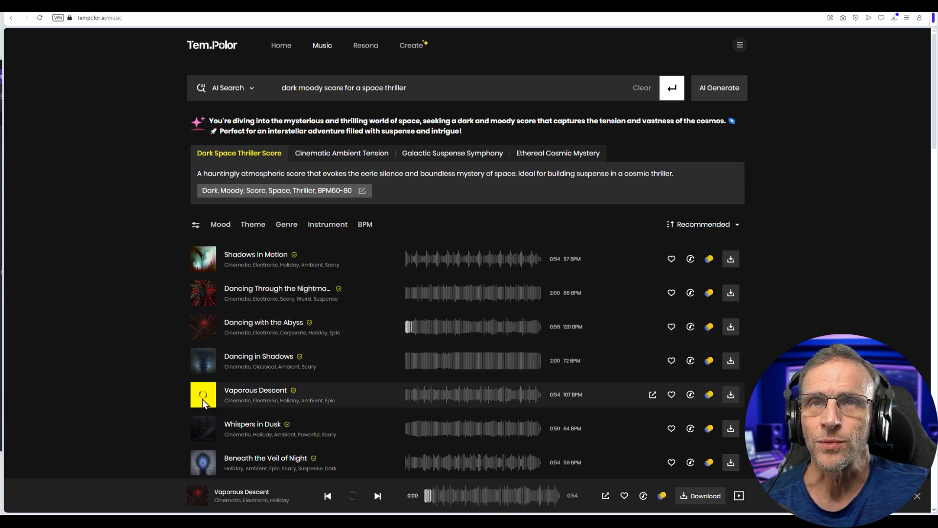
click(445, 400)
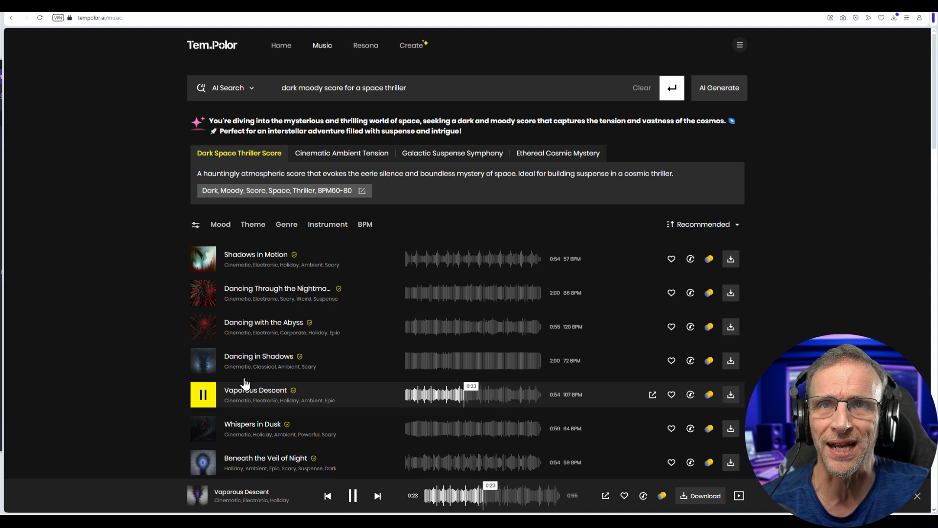
key(space)
Browse the suggested result sets Cinematic Ambient Tension, Galactic Suspense Symphony and Ethereal Cosmic Mystery
mouse_move(298, 393)
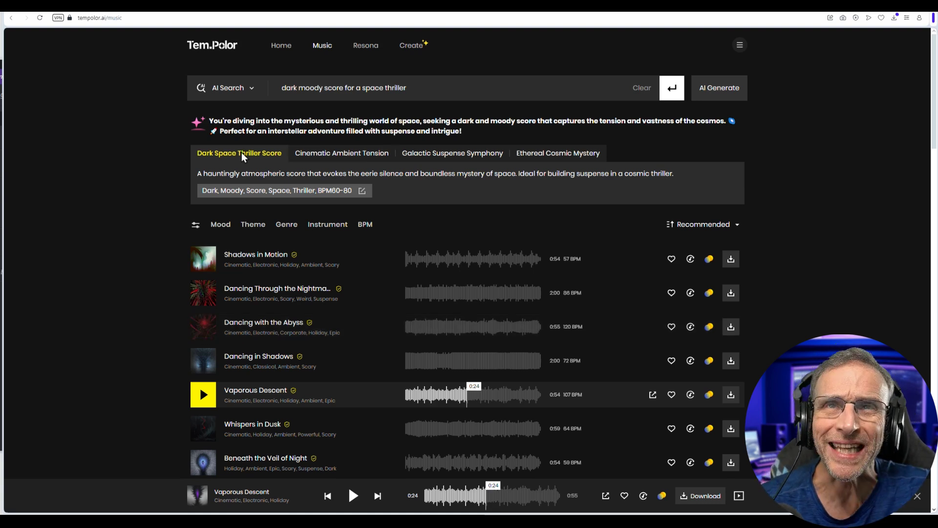
click(339, 154)
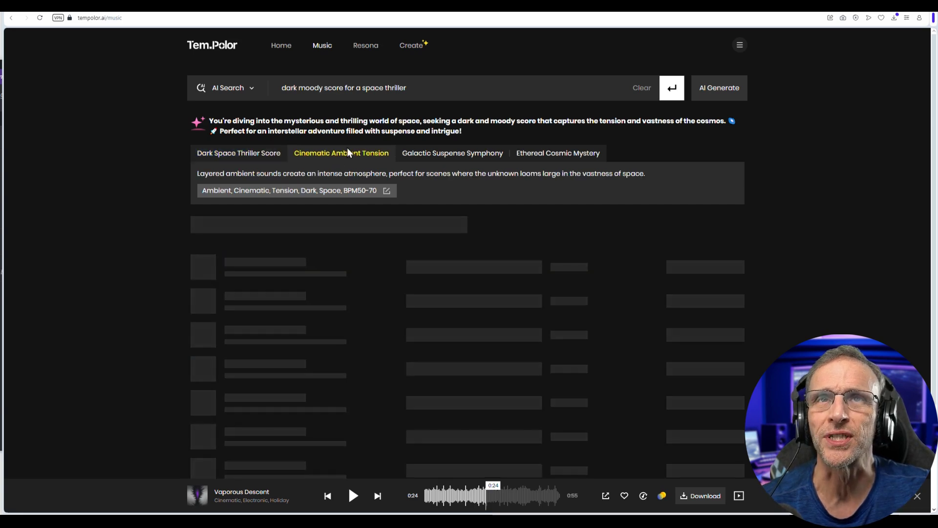
click(464, 156)
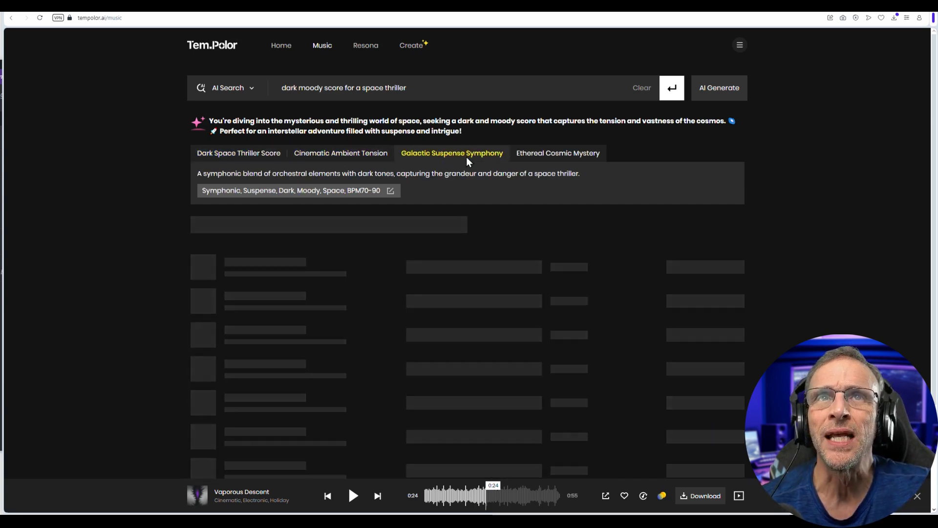
click(560, 158)
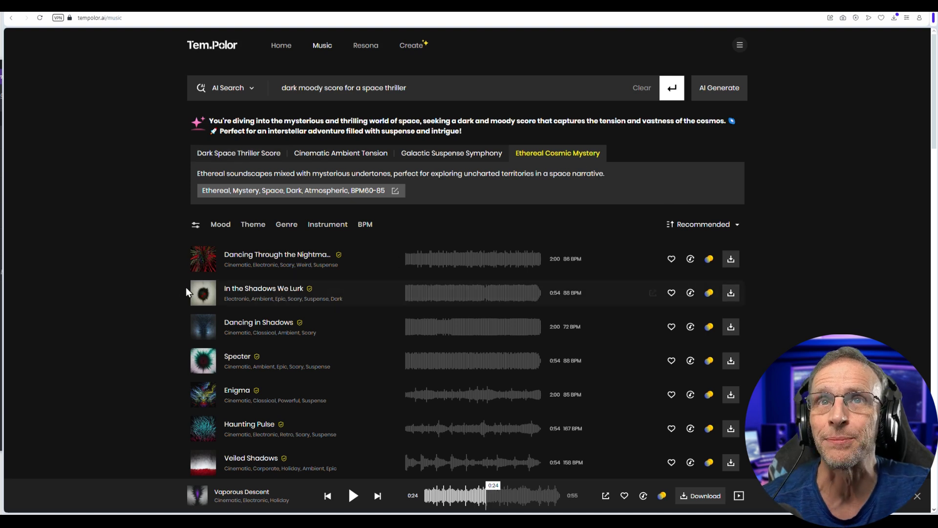
Preview the first track of the Ethereal Cosmic Mystery results briefly and look through the Dark Space Thriller Score results
click(203, 259)
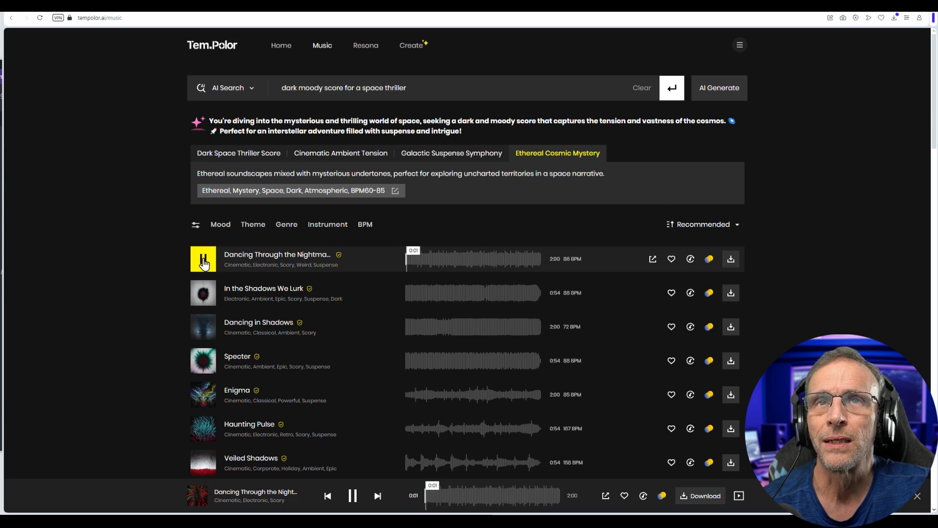
click(203, 259)
scroll(347, 308, down, 2)
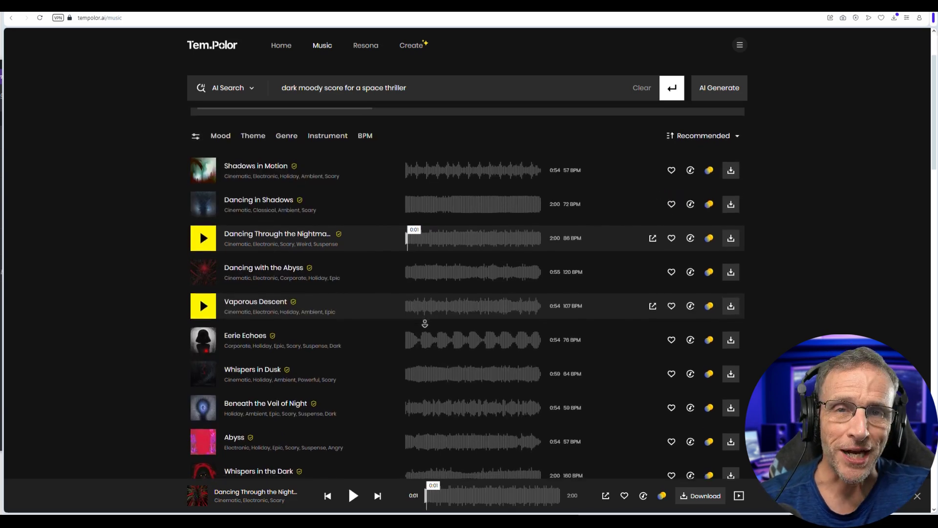
scroll(425, 323, down, 1)
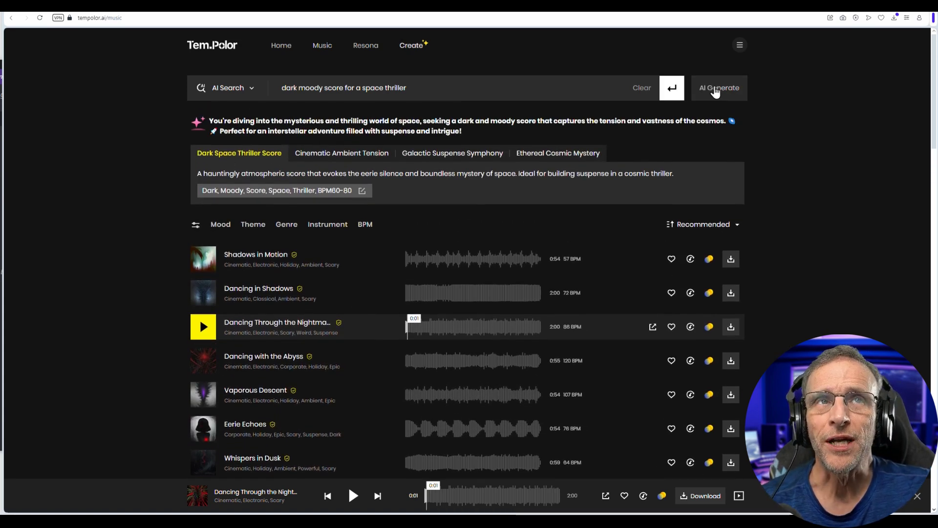
Generate new AI tracks from the prompt "dark moody score for a space thriller"
click(719, 90)
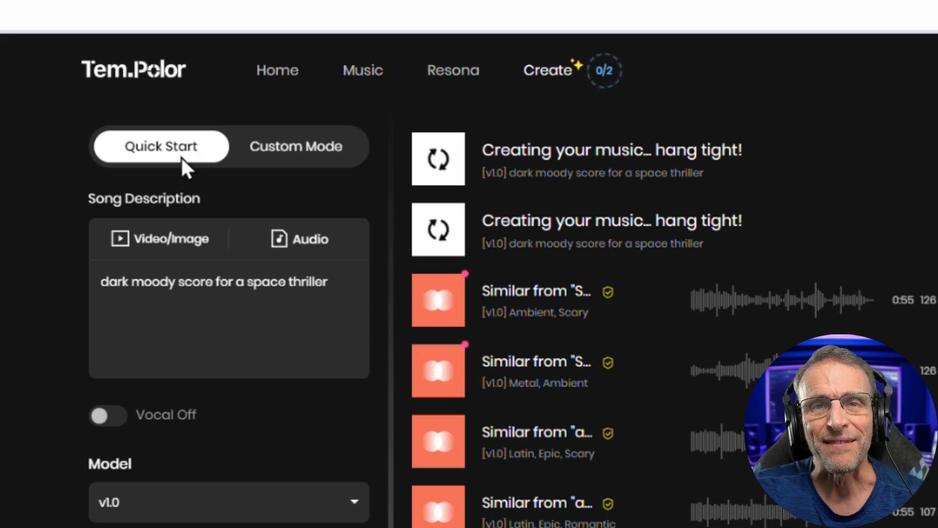
click(270, 150)
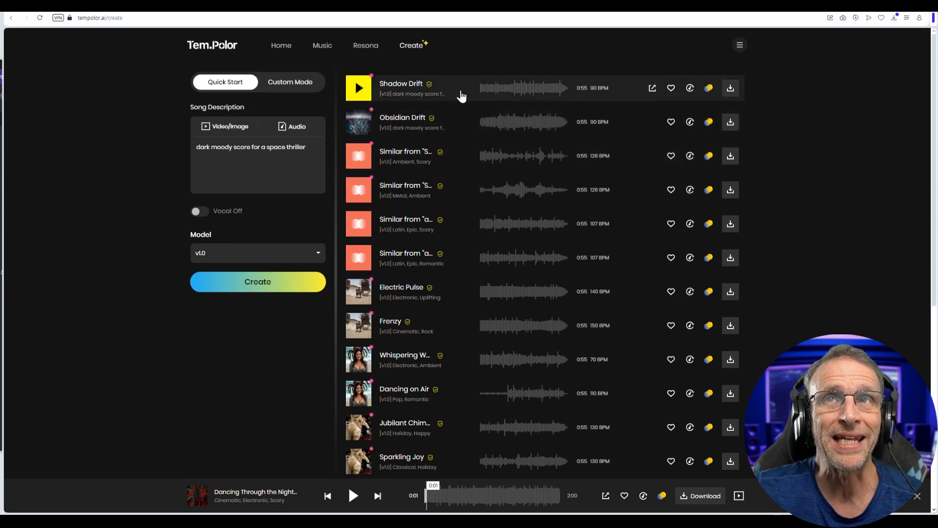
Preview the generated tracks Obsidian Drift and Shadow Drift, skipping ahead in Obsidian Drift and pausing each one
click(359, 123)
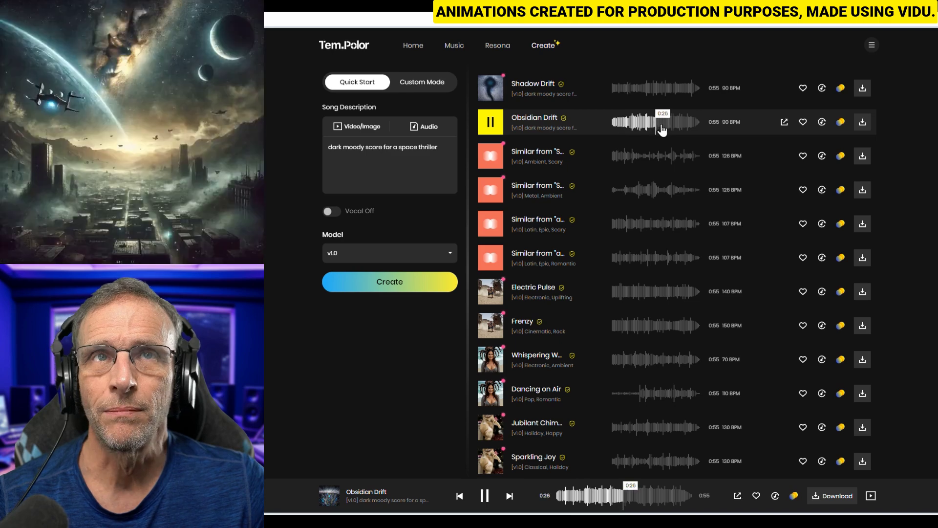
click(678, 128)
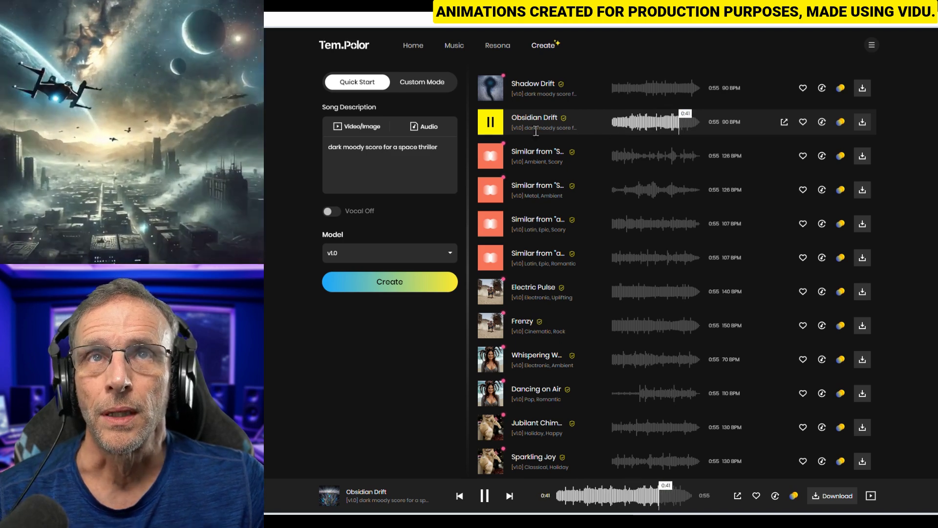
click(487, 127)
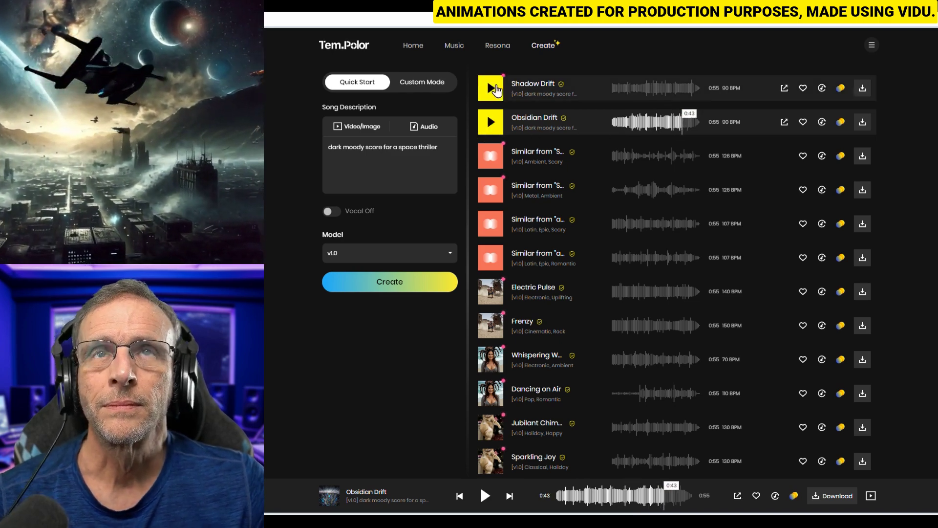
click(493, 89)
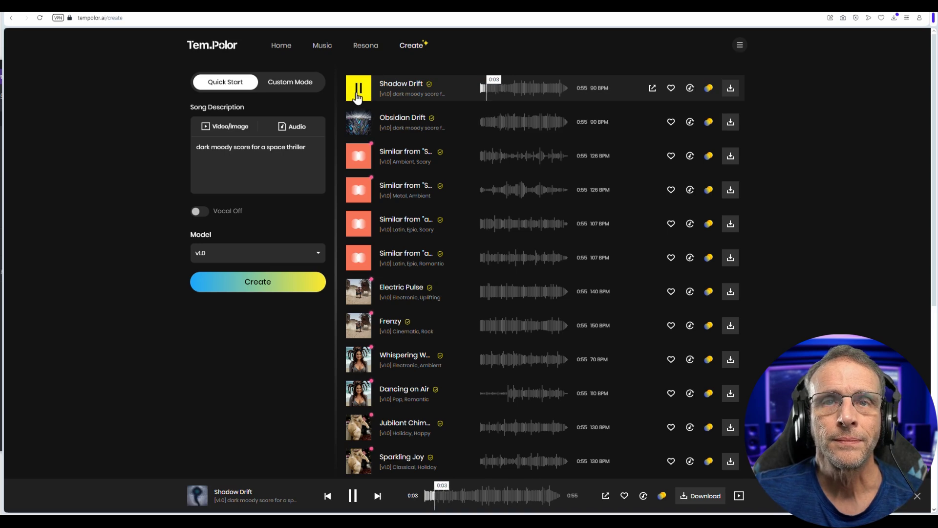
click(357, 93)
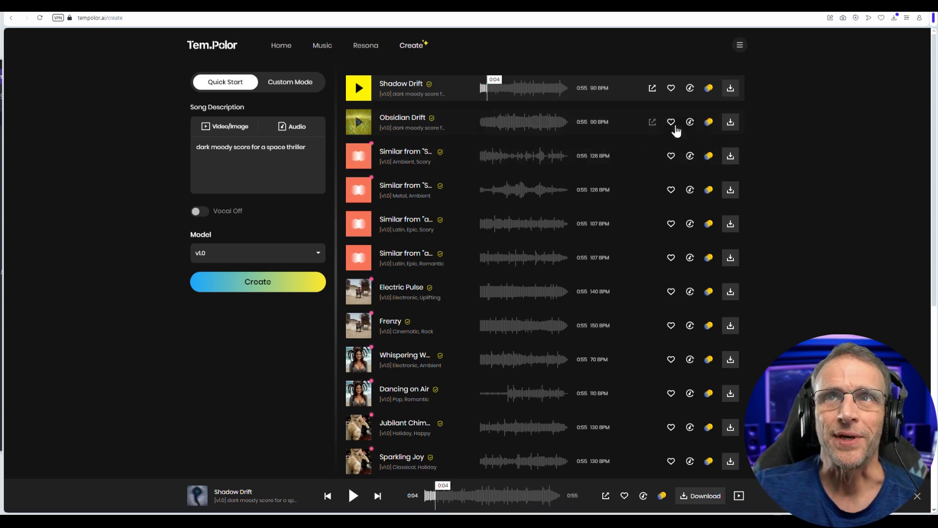
Look at the track sharing options and show the tracks similar to Shadow Drift
click(652, 88)
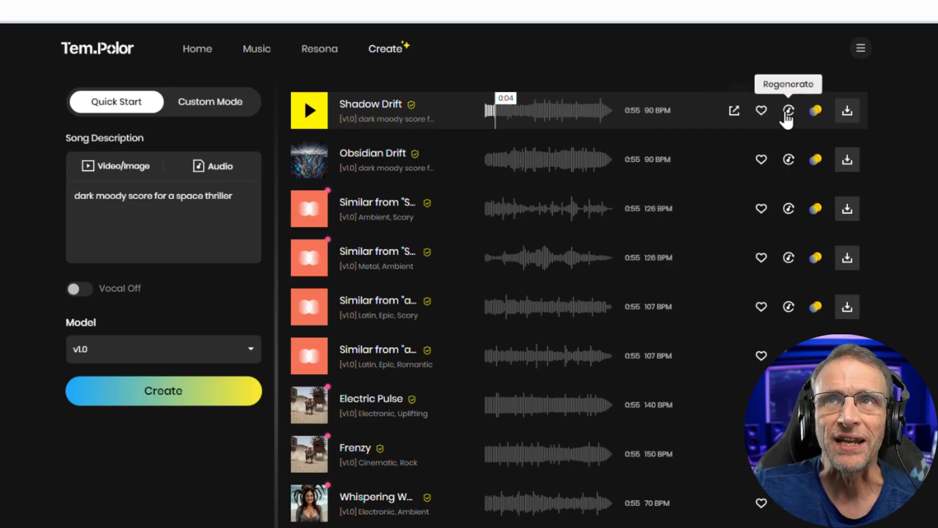
click(734, 306)
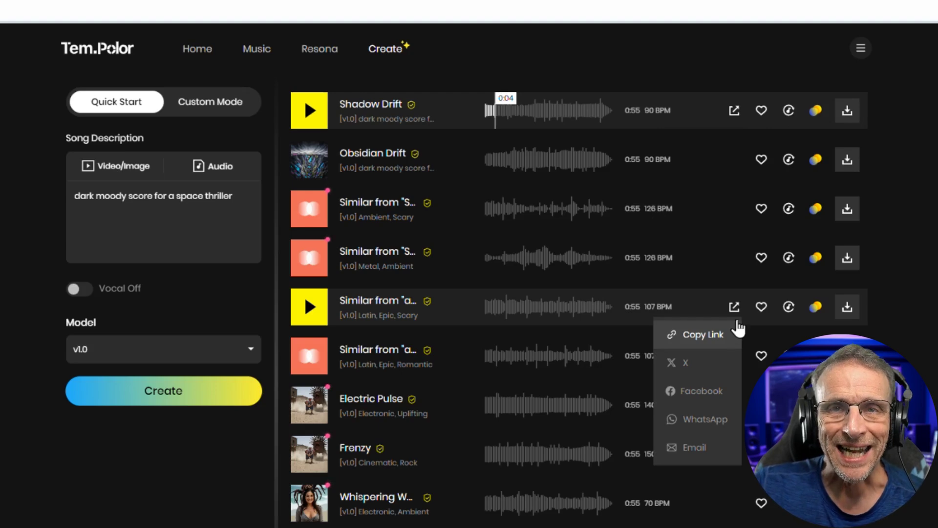
click(816, 113)
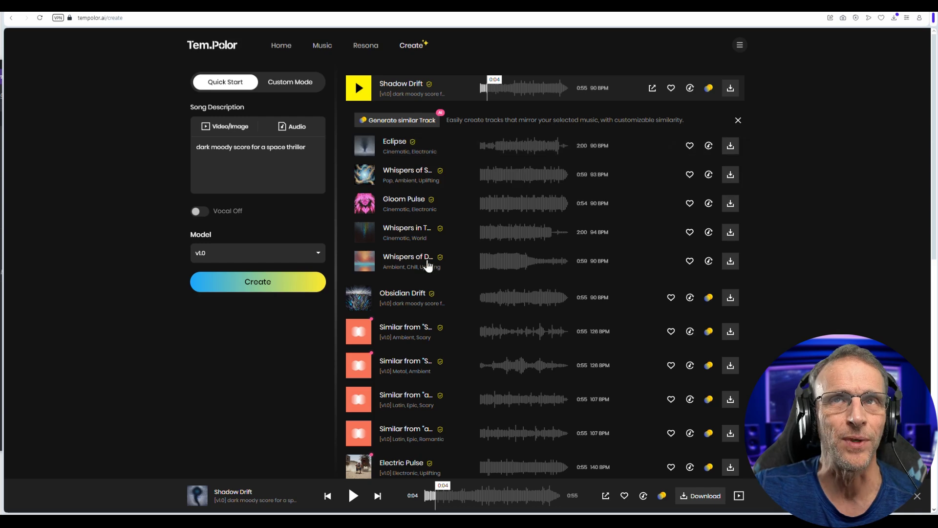
Open the regeneration settings for Shadow Drift and set the tonality to A:major
click(690, 89)
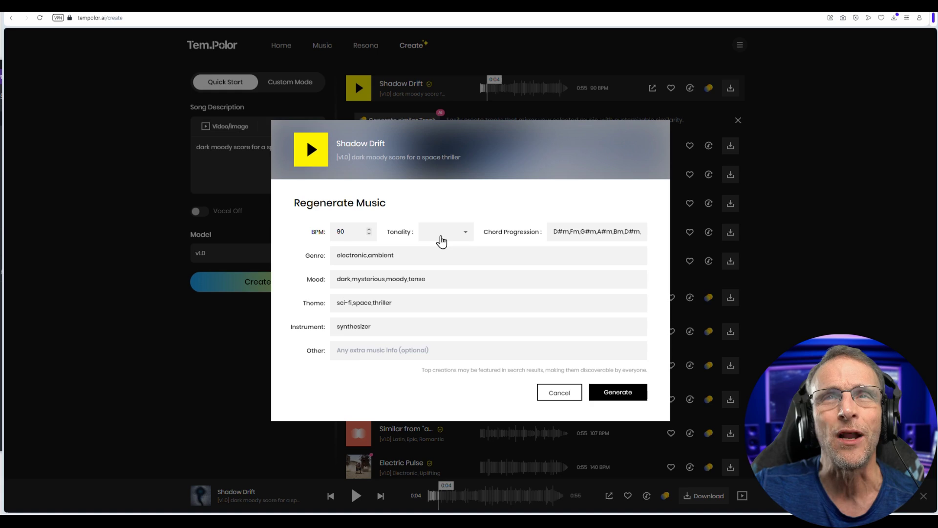
click(442, 233)
click(440, 251)
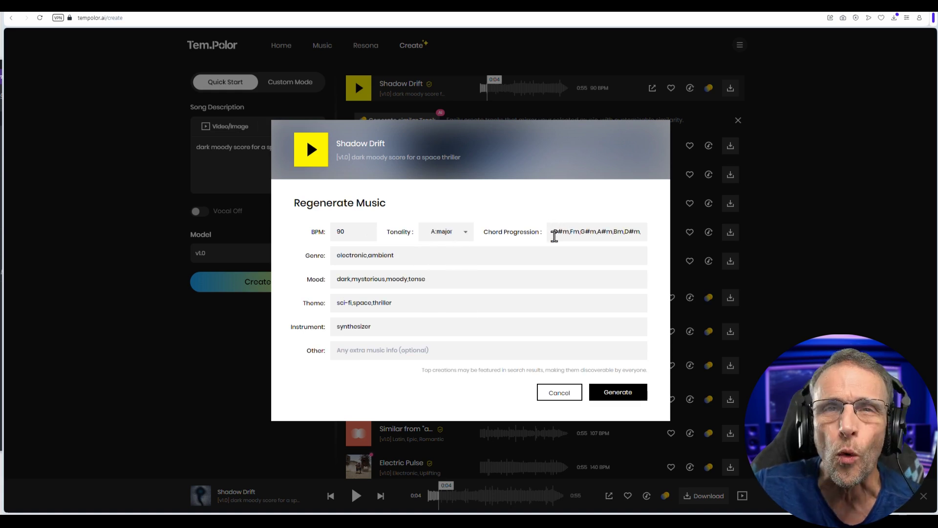
Add "rock and roll" to the genre and "heavy drums" to the instruments in Shadow Drift's regeneration settings
click(411, 255)
text(,)
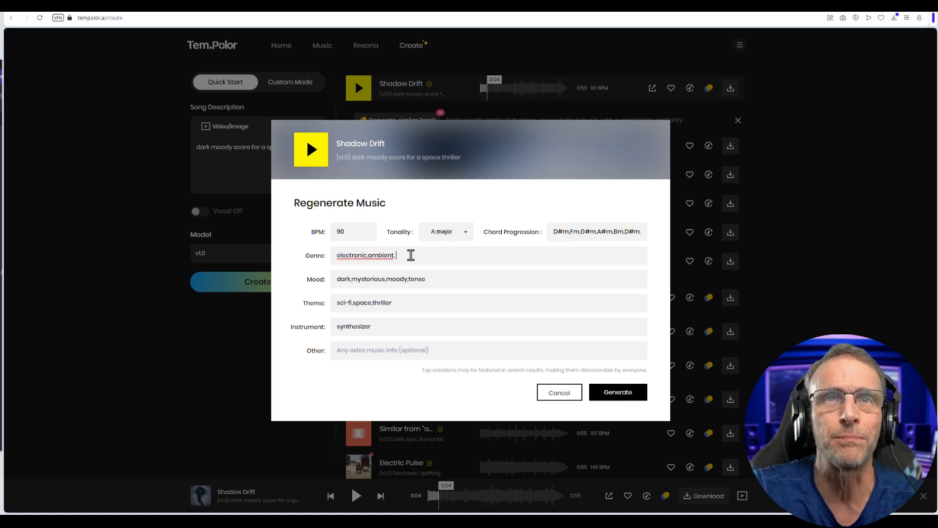
text( rock and roll)
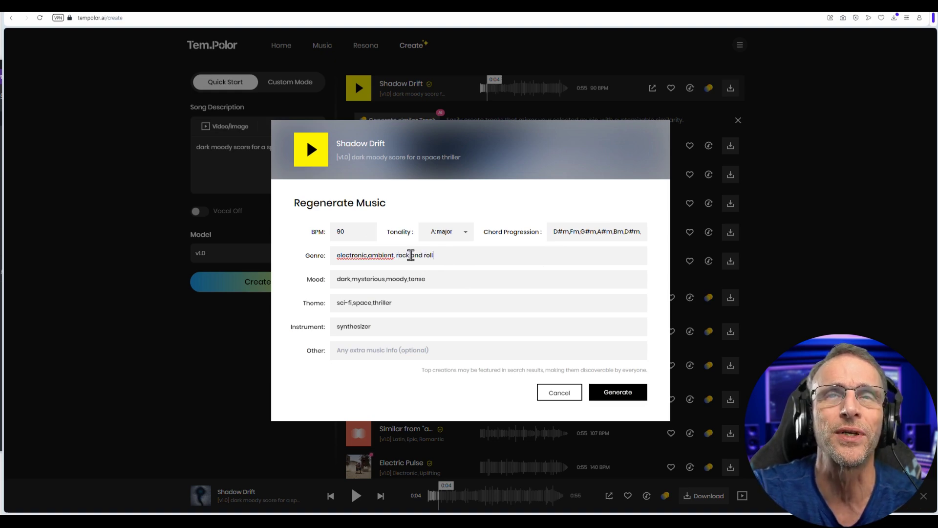
key(Tab)
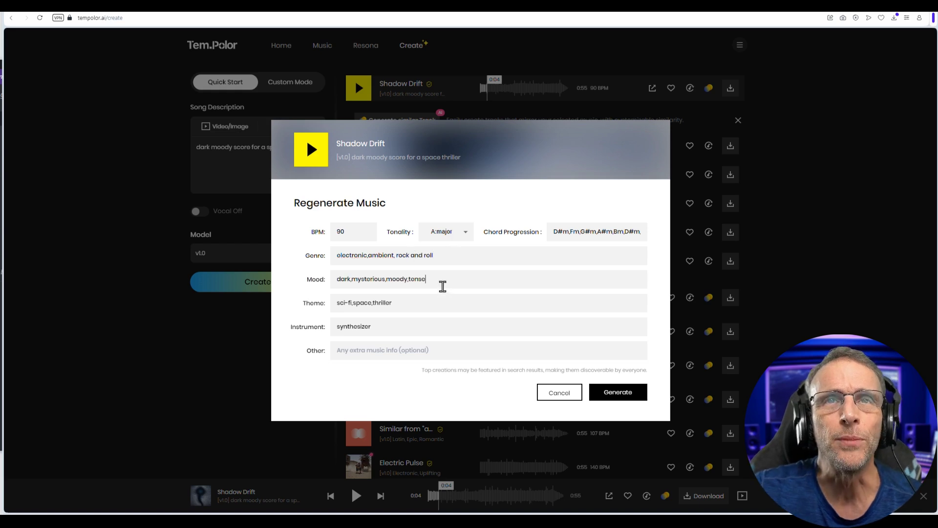
key(Tab)
click(416, 329)
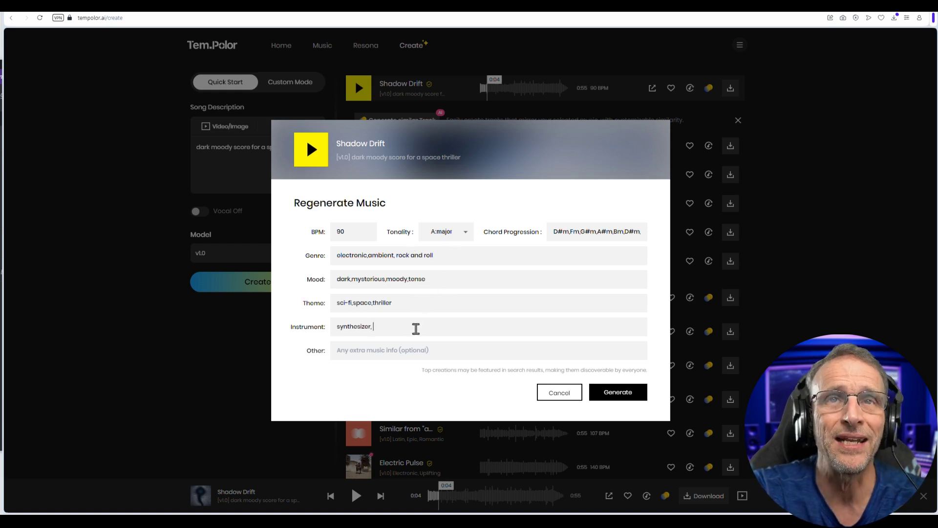
text(, heavy drums)
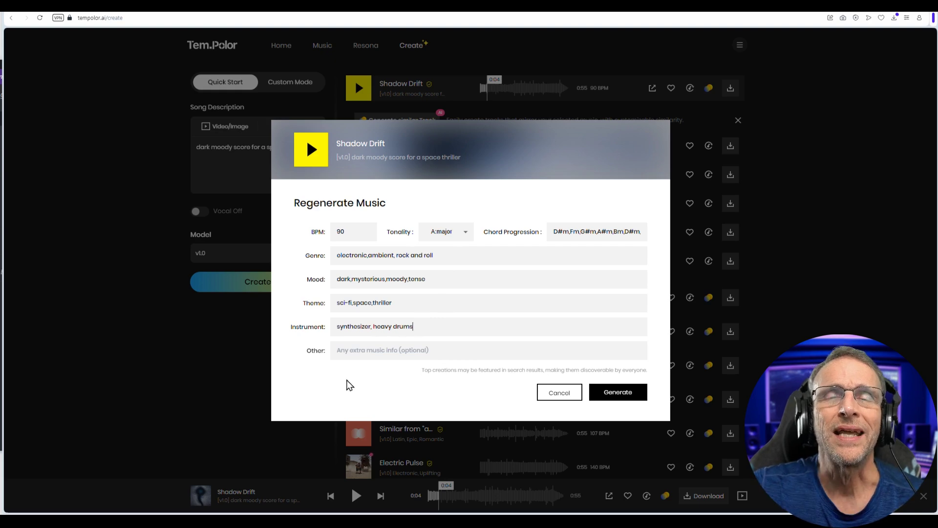
Generate the Shadow Drift remixes and preview both, skipping ahead in Remix2 and pausing Remix1
click(618, 394)
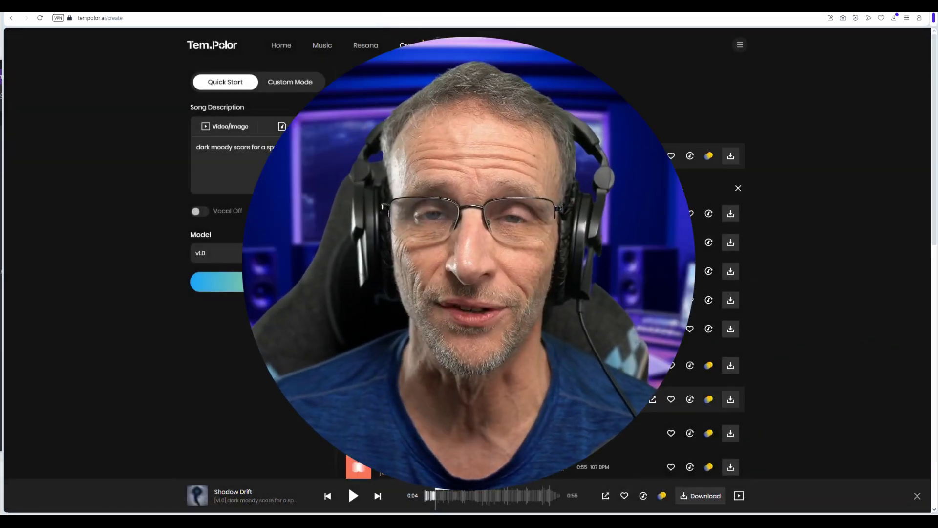
click(494, 127)
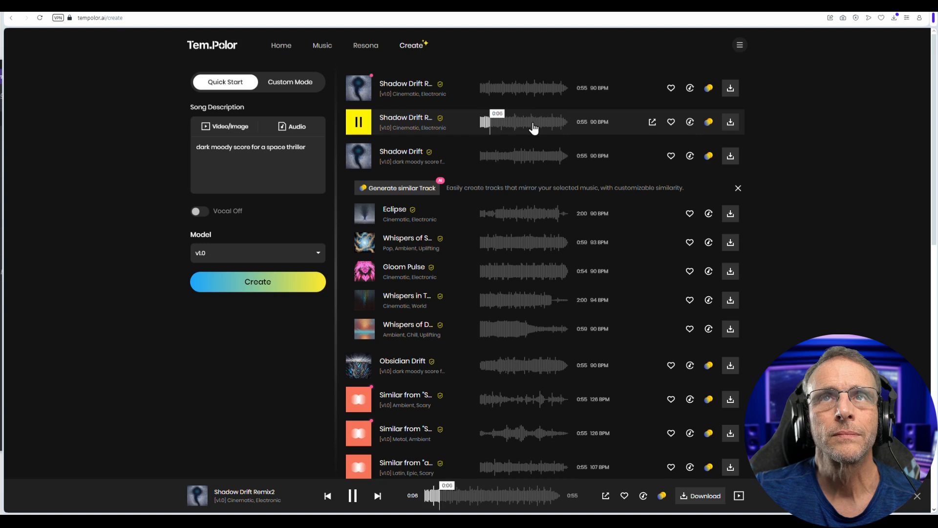
click(533, 126)
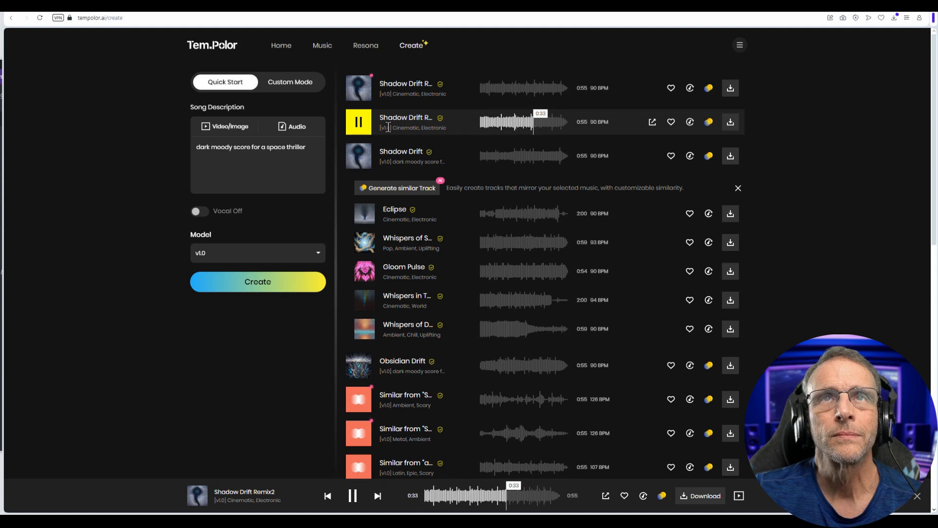
click(360, 123)
click(360, 89)
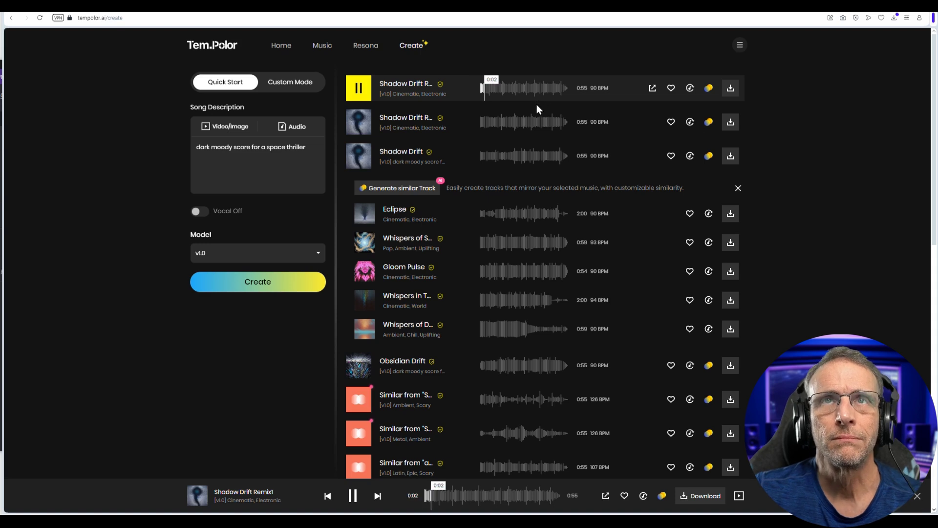
click(360, 95)
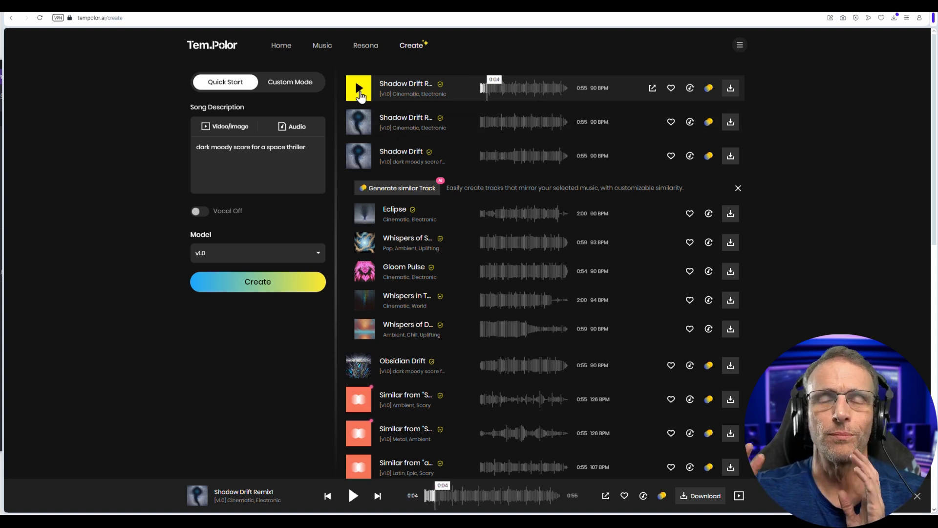
Look at the WAV and MP3 download options for Shadow Drift Remix1
click(729, 88)
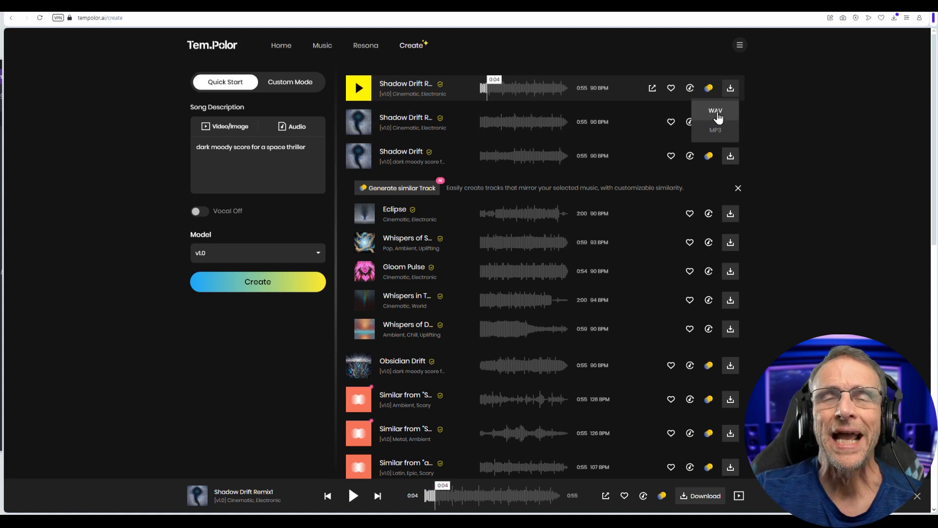
click(696, 134)
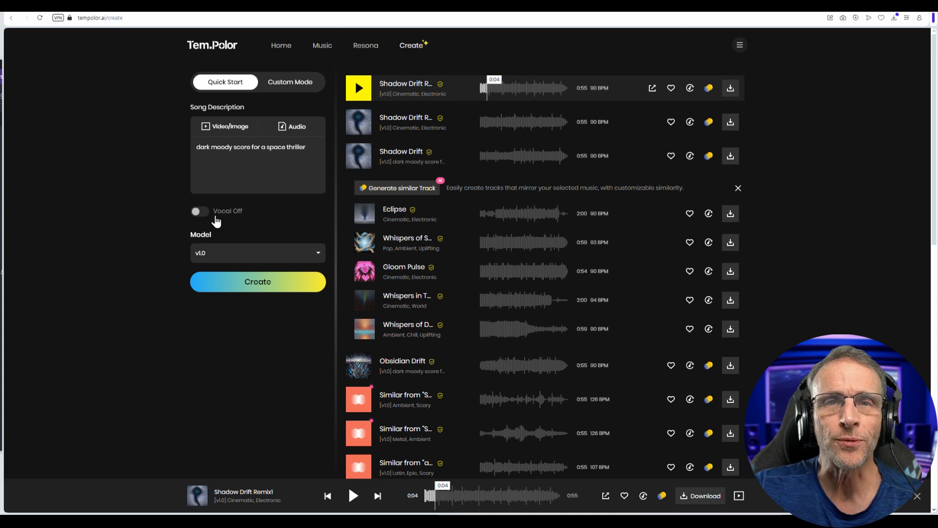
Turn vocals on, replace the song description with "a dark moody song about being lost in space", and create the song
click(201, 216)
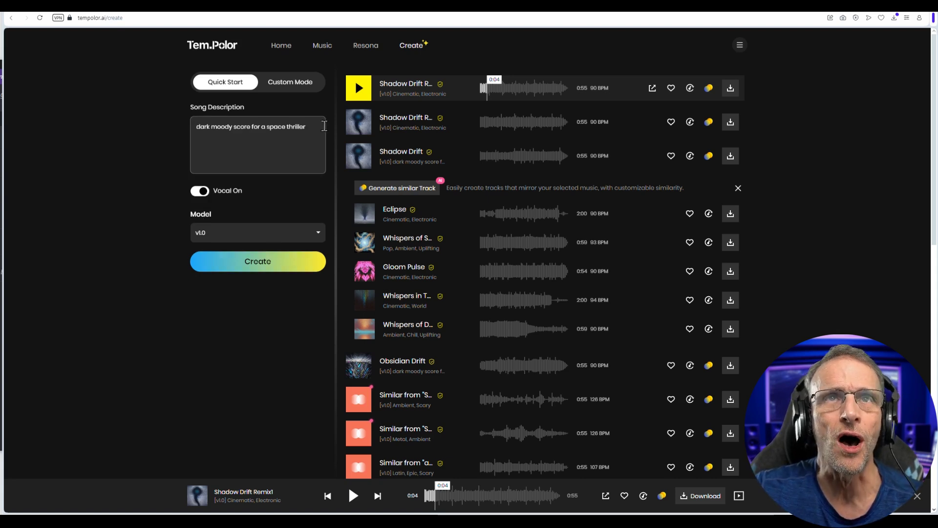
drag(324, 124, 89, 114)
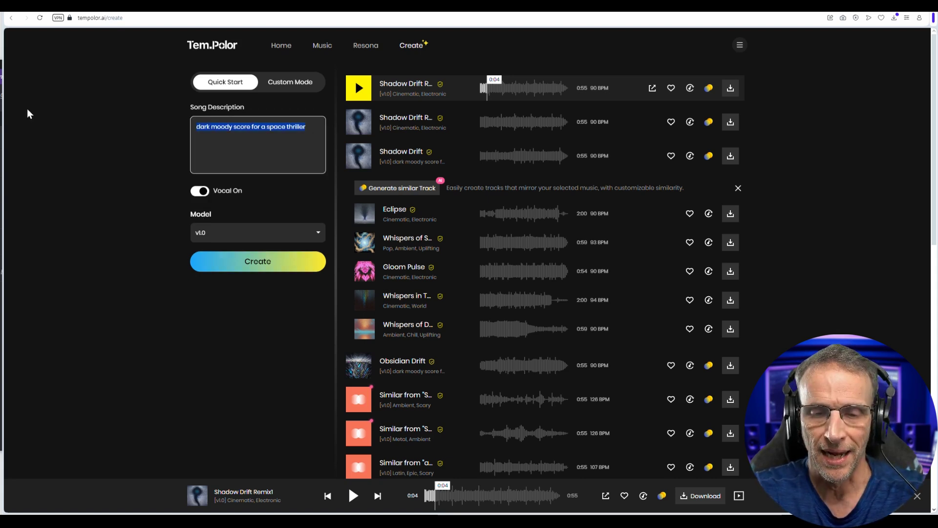
text(a dark mooddy)
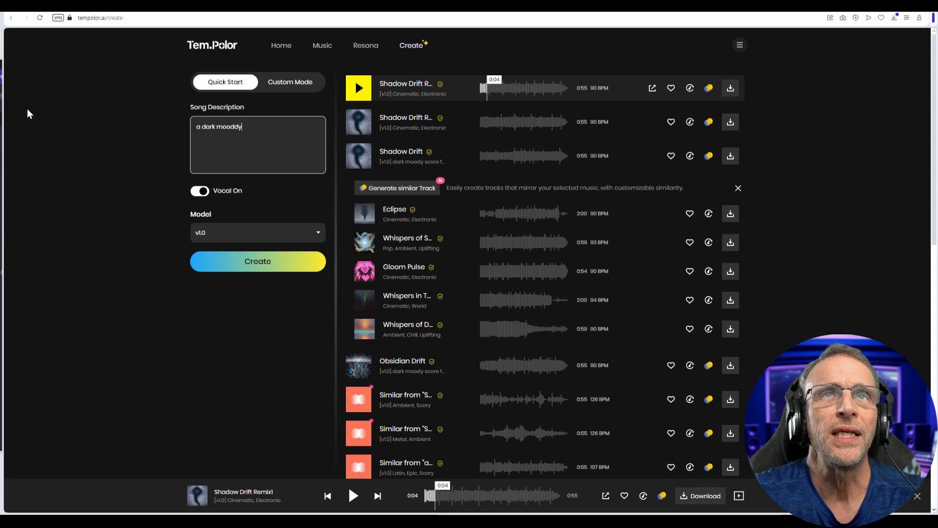
key(BackSpace)
key(BackSpace)
text(y song about being los)
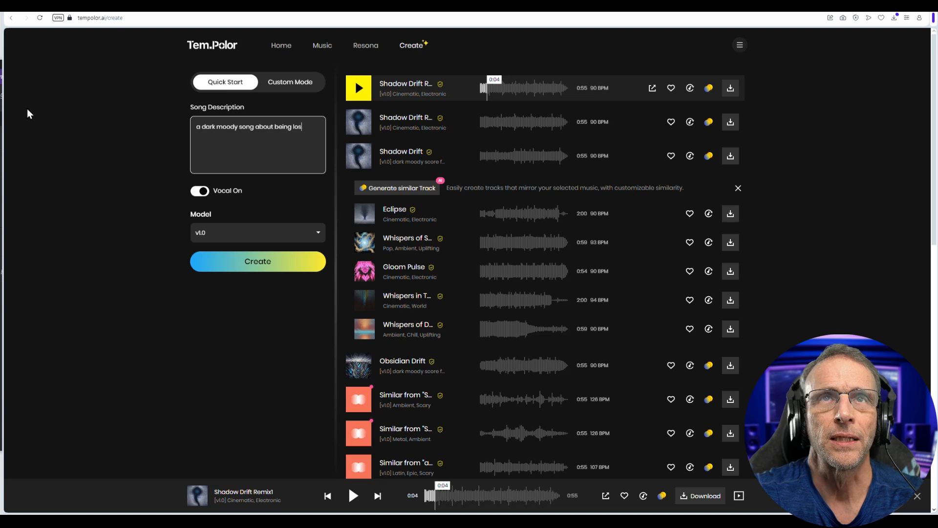
text(t in space)
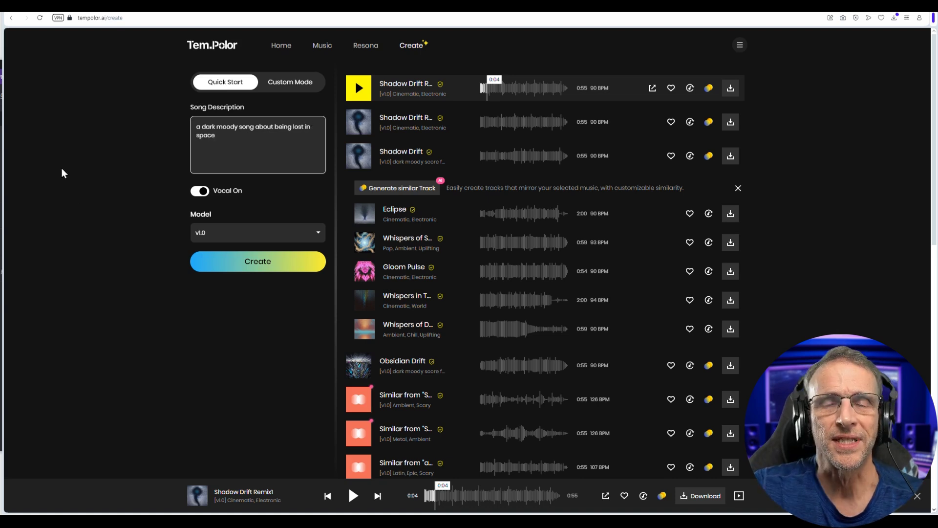
click(257, 267)
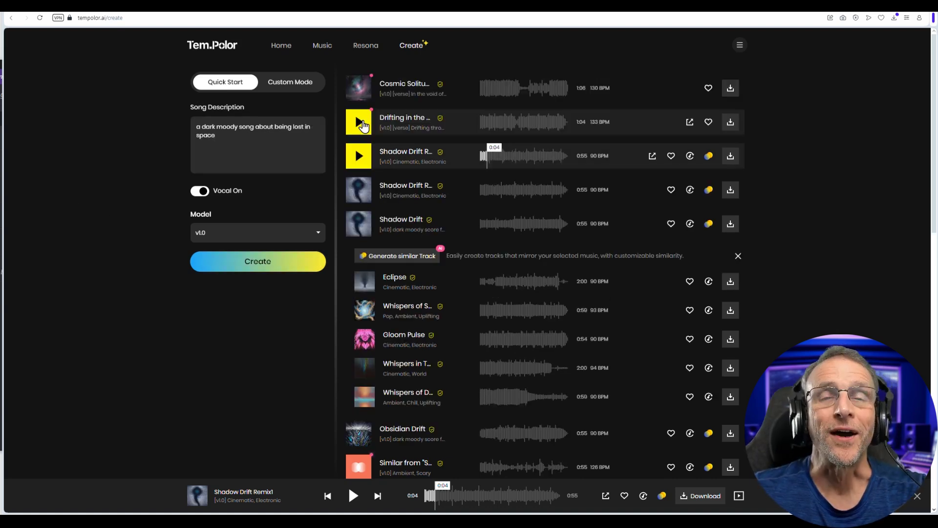
Play the generated song Drifting in the Void and read through its lyrics on the detail page
click(362, 123)
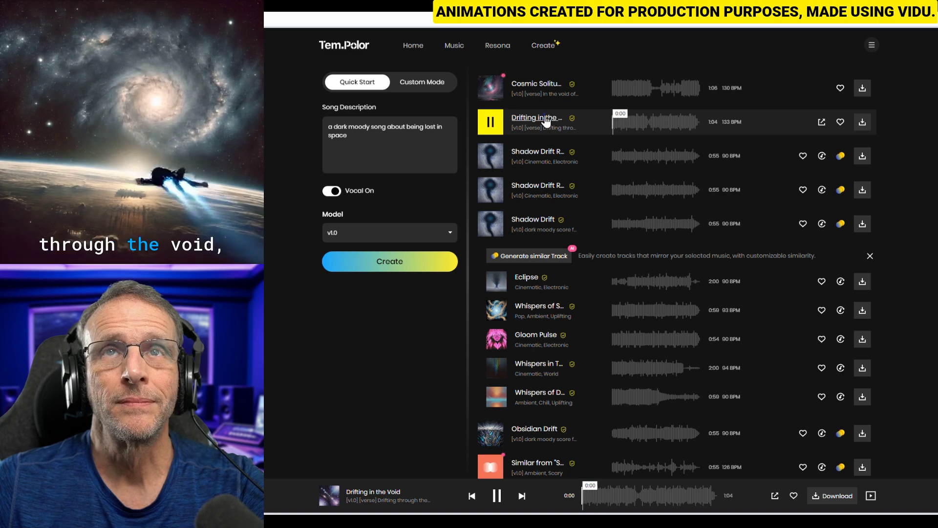
click(411, 117)
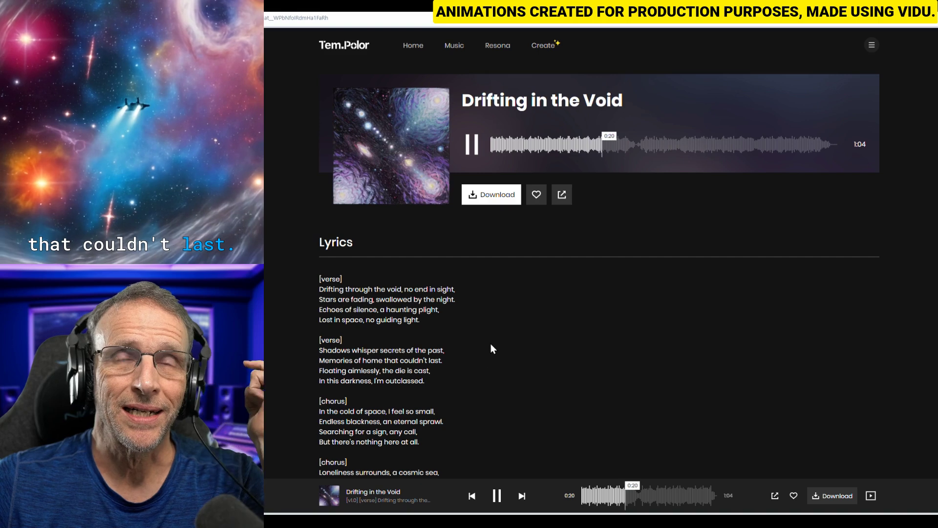
scroll(448, 356, down, 1)
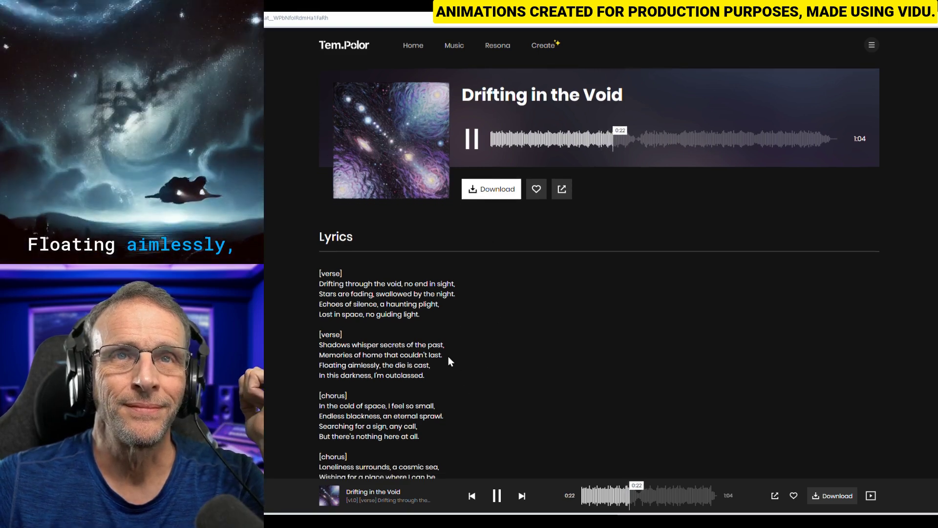
scroll(451, 354, down, 2)
scroll(613, 281, up, 2)
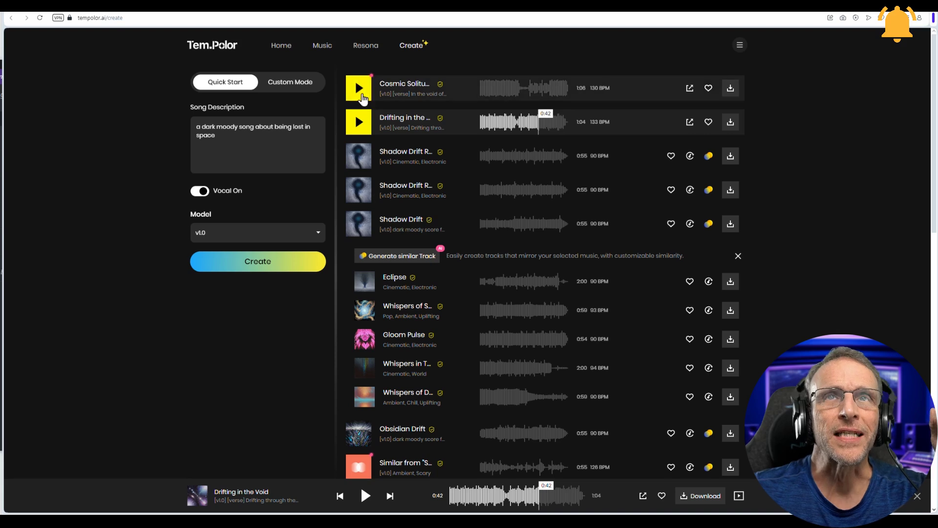
Play Cosmic Solitude, view its lyrics on the detail page, and pause playback
click(361, 96)
click(407, 87)
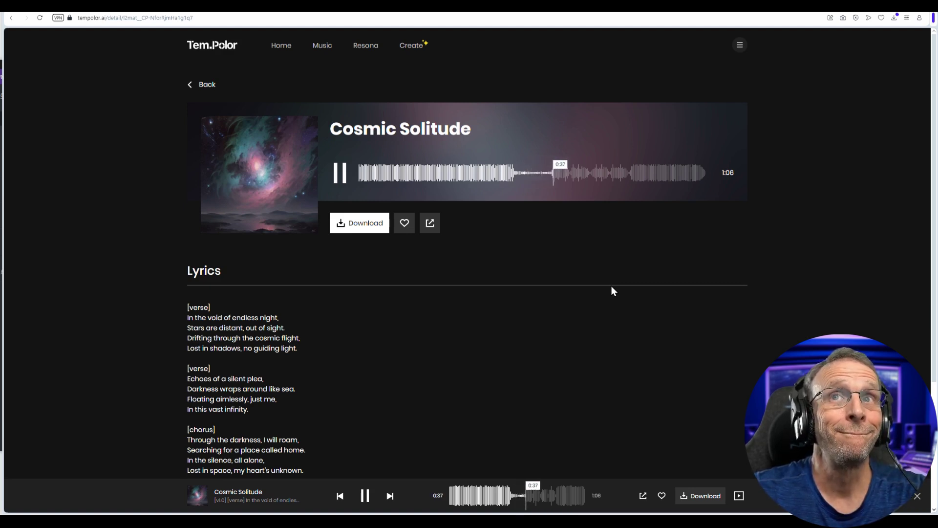
scroll(321, 354, down, 1)
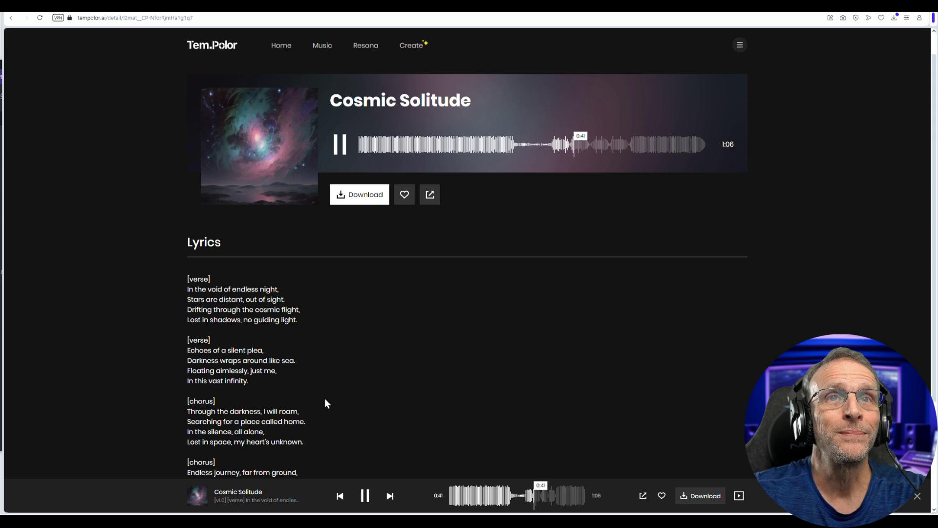
key(space)
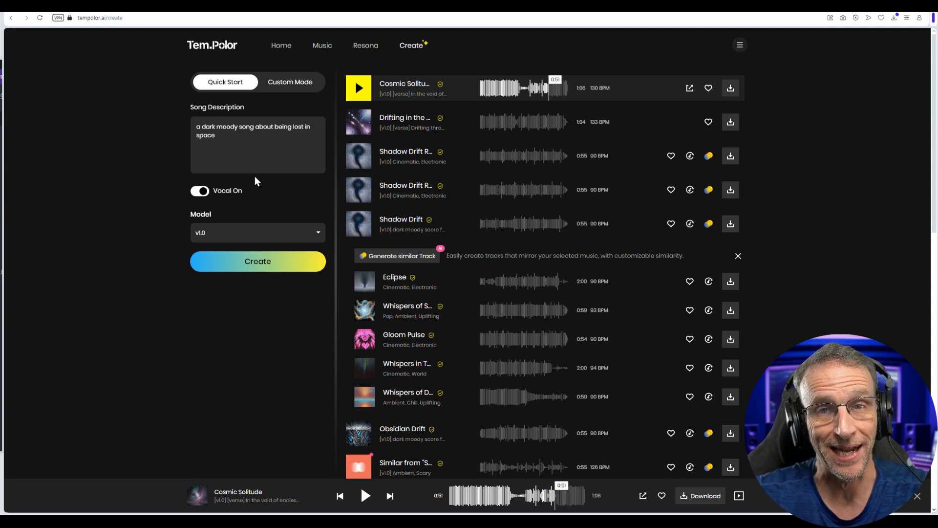
Switch song creation to Custom Mode and paste the prepared custom lyrics into the lyrics field
click(290, 86)
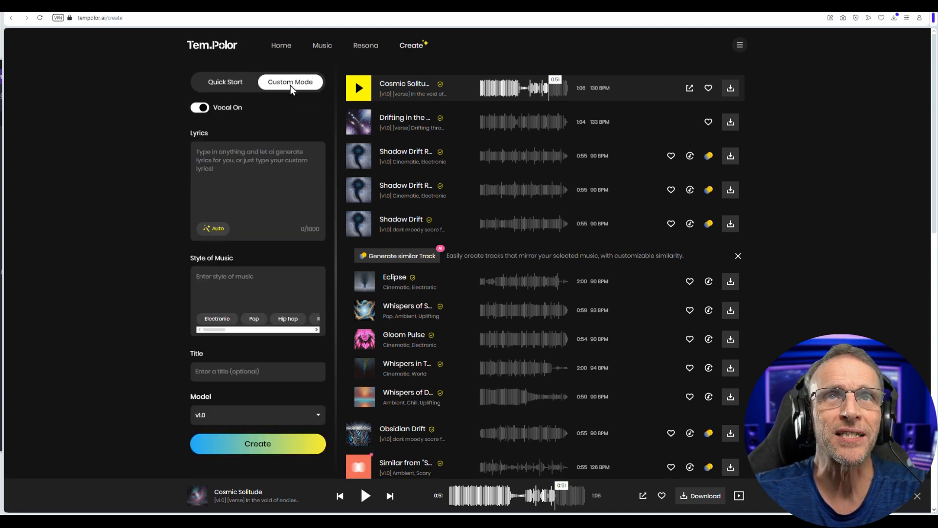
click(216, 162)
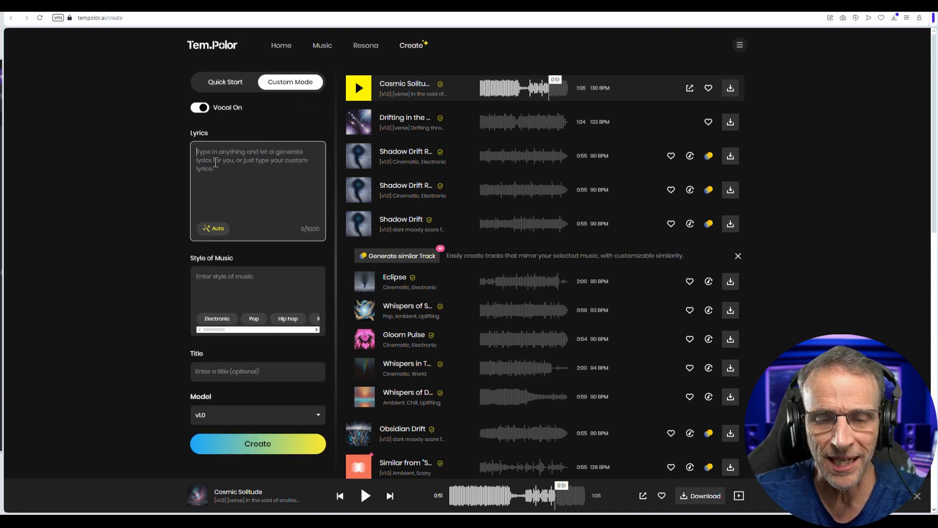
key(ctrl+v)
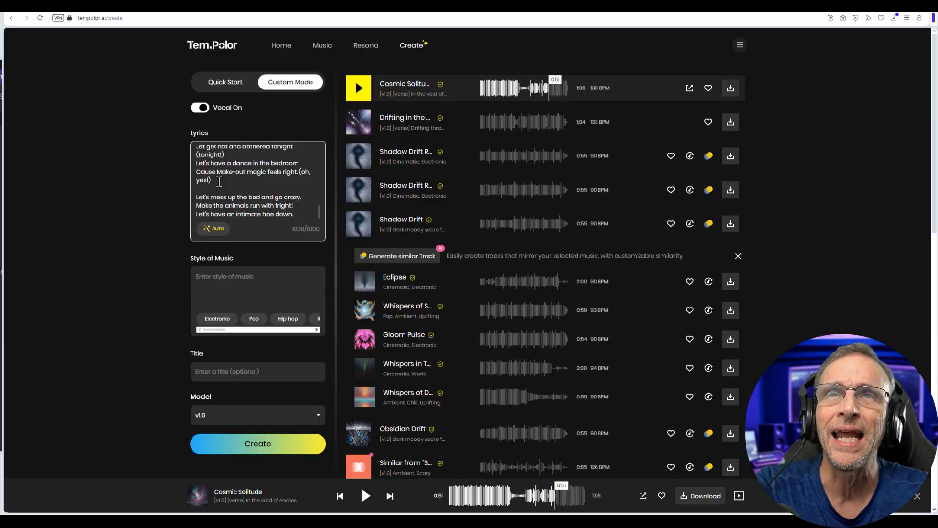
scroll(219, 181, up, 10)
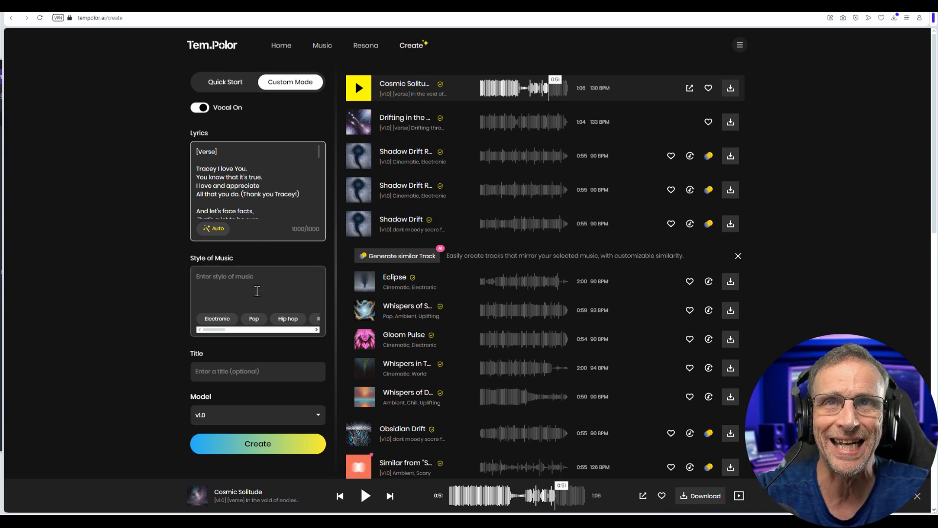
Set the music style to "90s country, honky tonk, male vocal, upbeat", title the song "Make Out Magic", and create it
click(209, 280)
text(90s country, honky tonk, male vocal, upbeat)
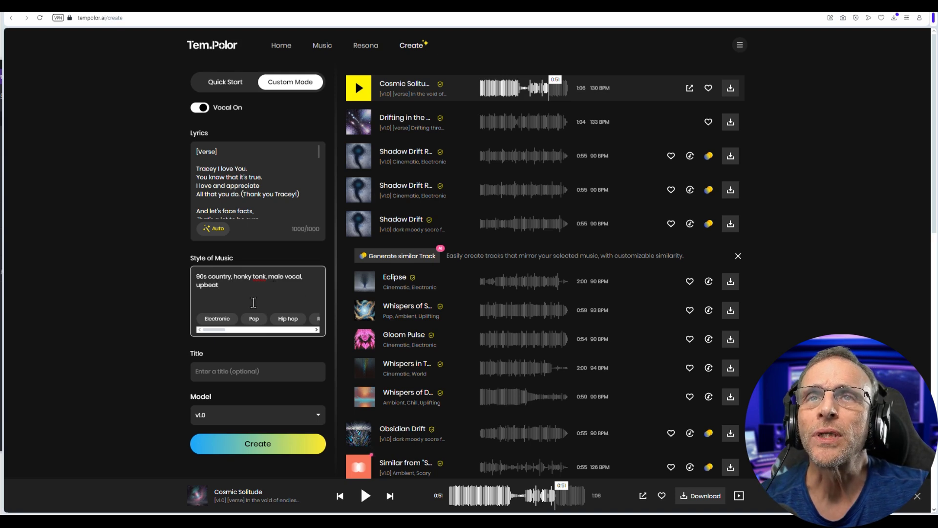
click(240, 371)
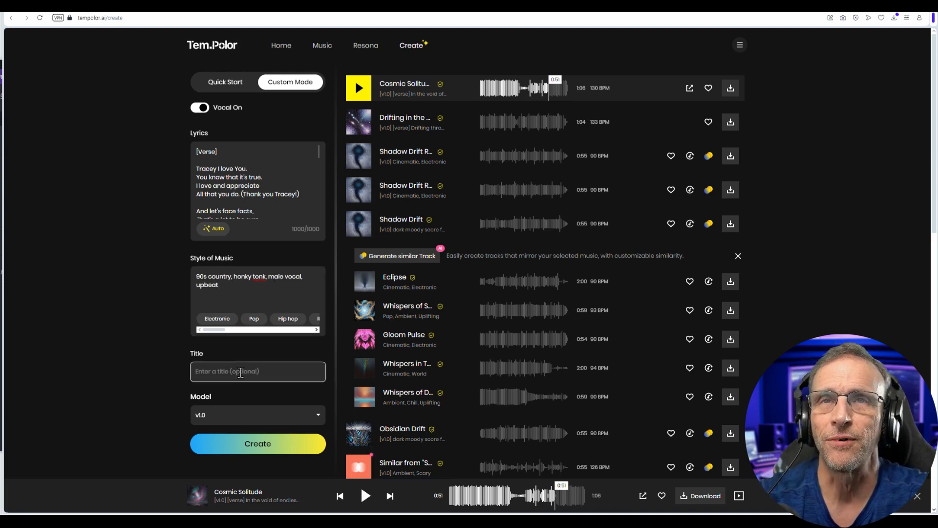
text(Make Out Magic)
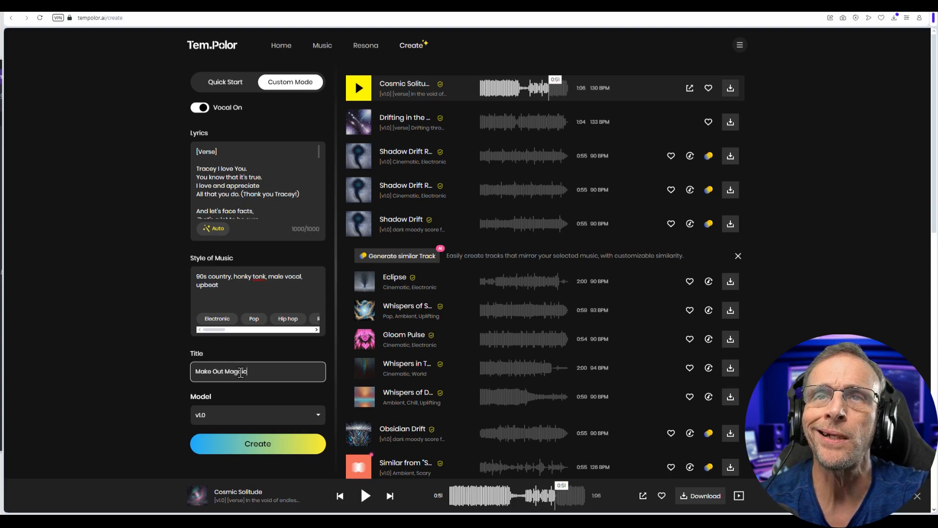
click(257, 443)
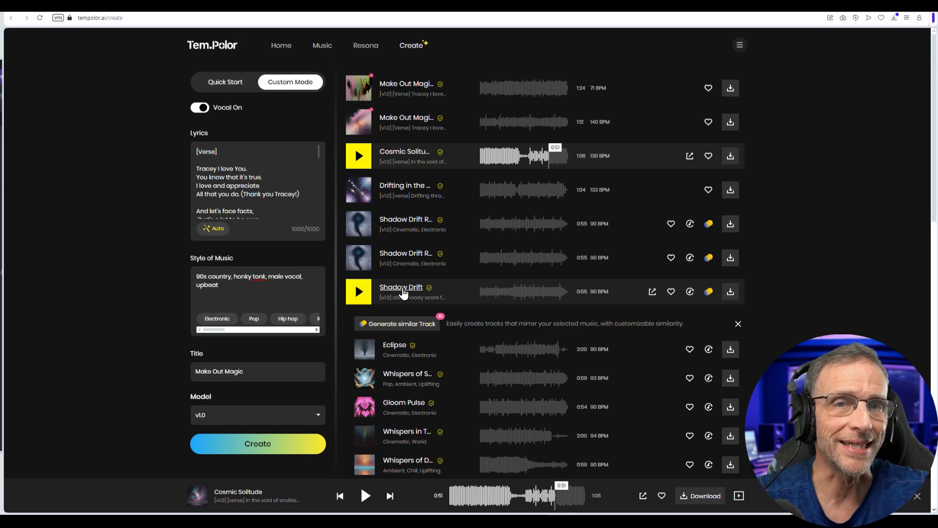
Play the 140 BPM version of Make Out Magic, view its lyrics on the detail page, and pause playback
click(407, 123)
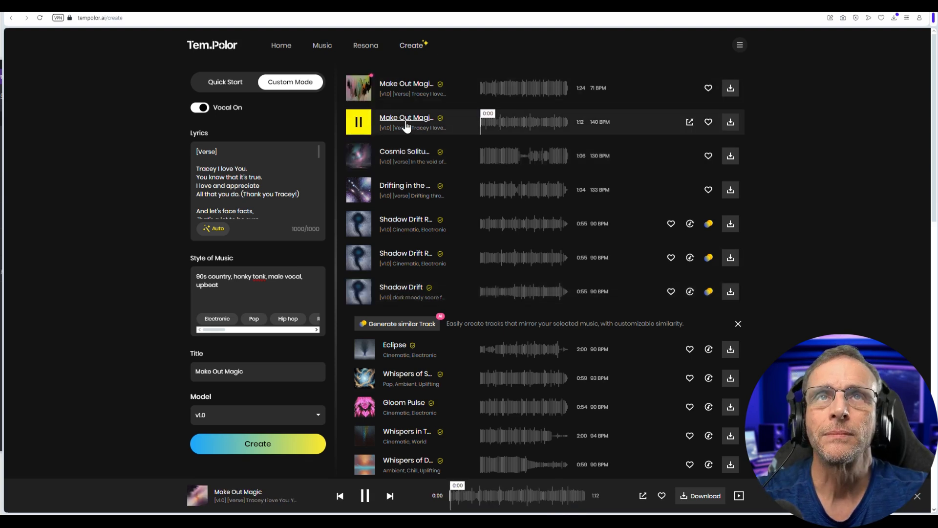
click(406, 119)
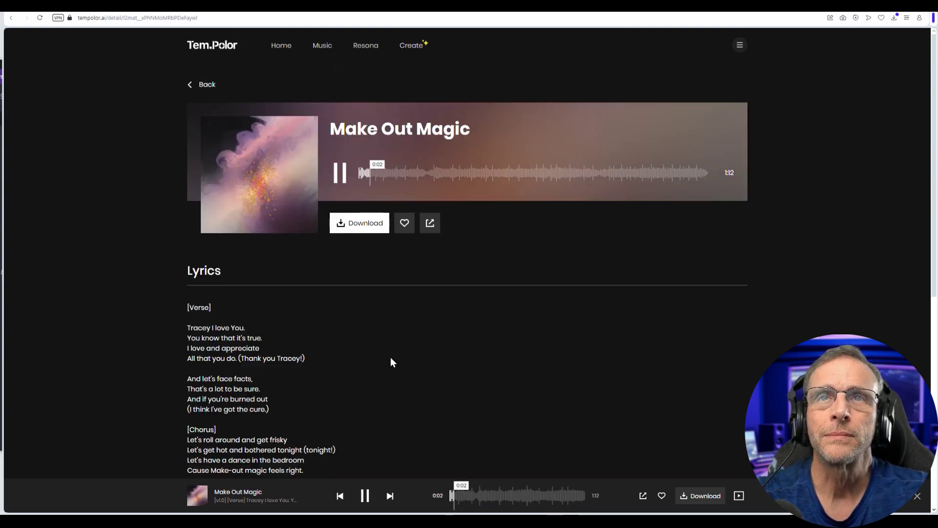
scroll(390, 362, down, 1)
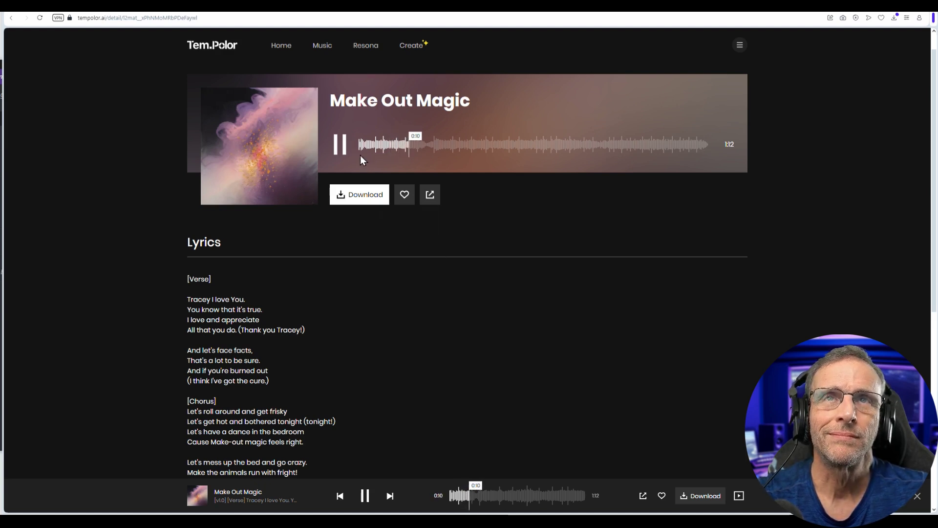
click(342, 146)
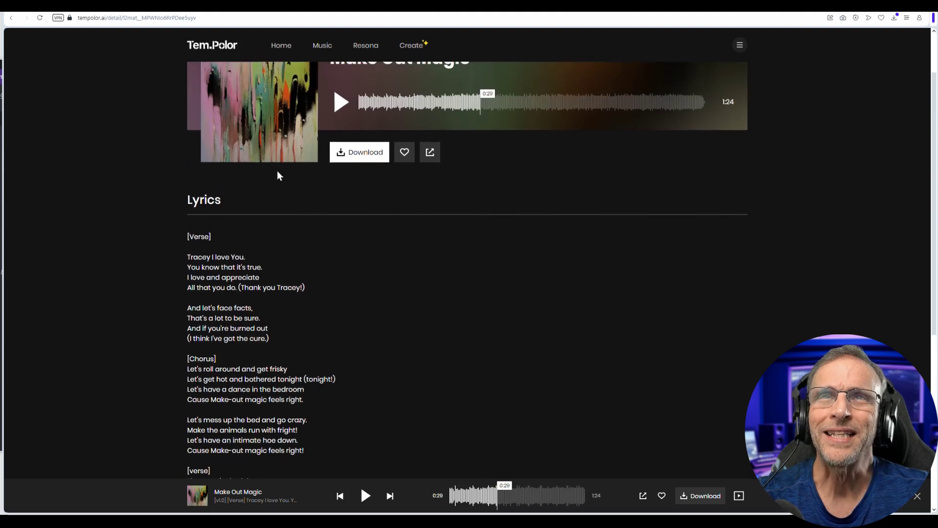
Back in song creation, remove the parenthetical backing phrases such as "(tonight!)" and "(oh, yes!)" from the lyrics and add an [Intro] tag above the first verse
scroll(303, 125, up, 2)
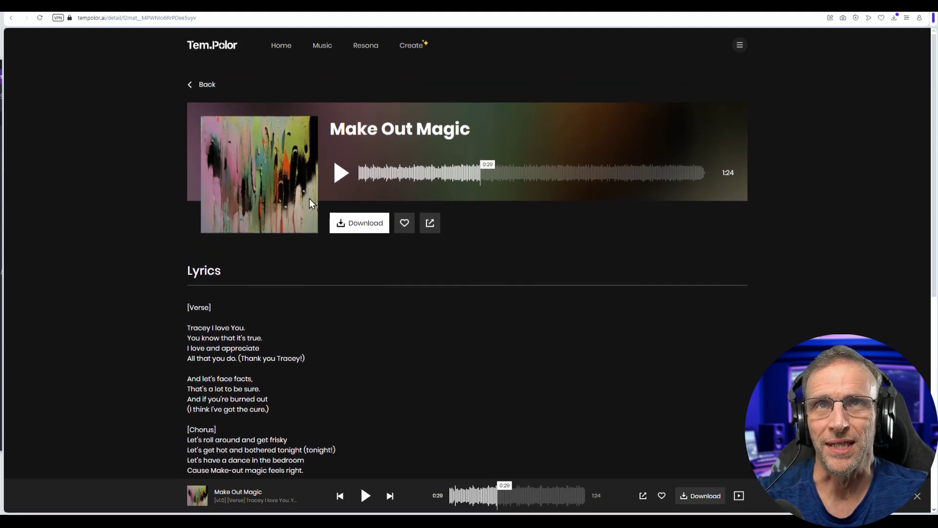
click(206, 85)
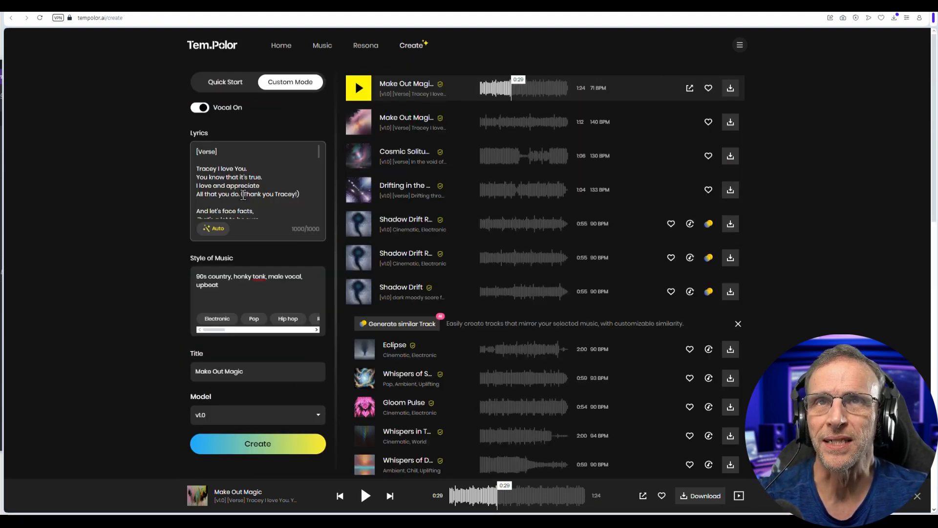
drag(242, 194, 300, 195)
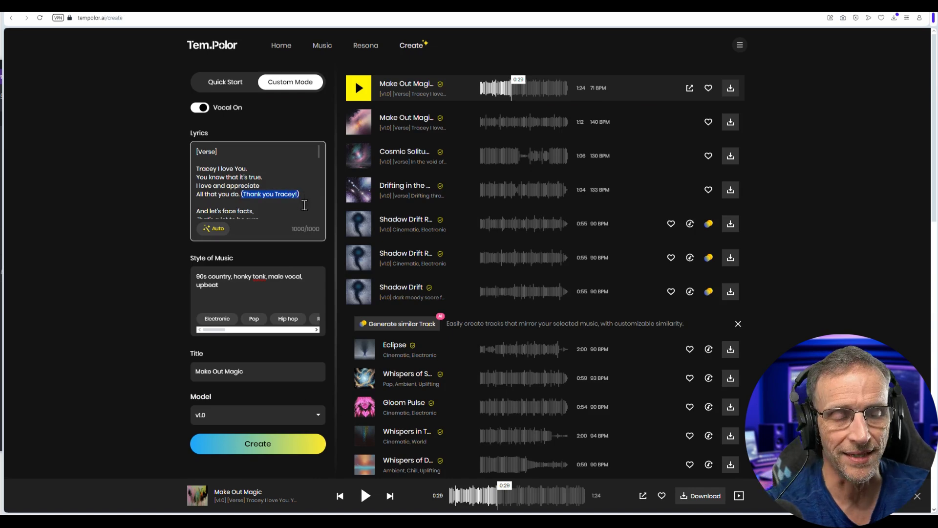
key(BackSpace)
scroll(544, 196, down, 1)
scroll(271, 200, down, 3)
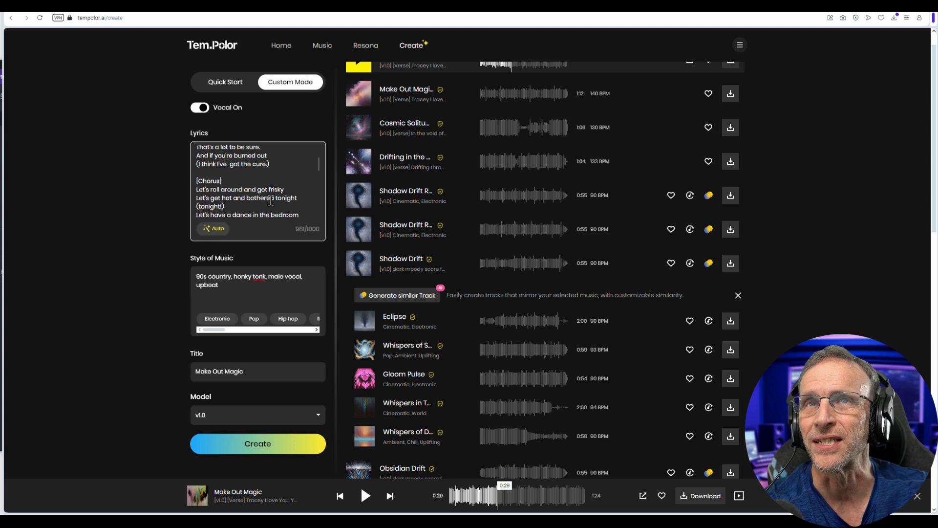
scroll(270, 200, down, 2)
scroll(286, 194, down, 3)
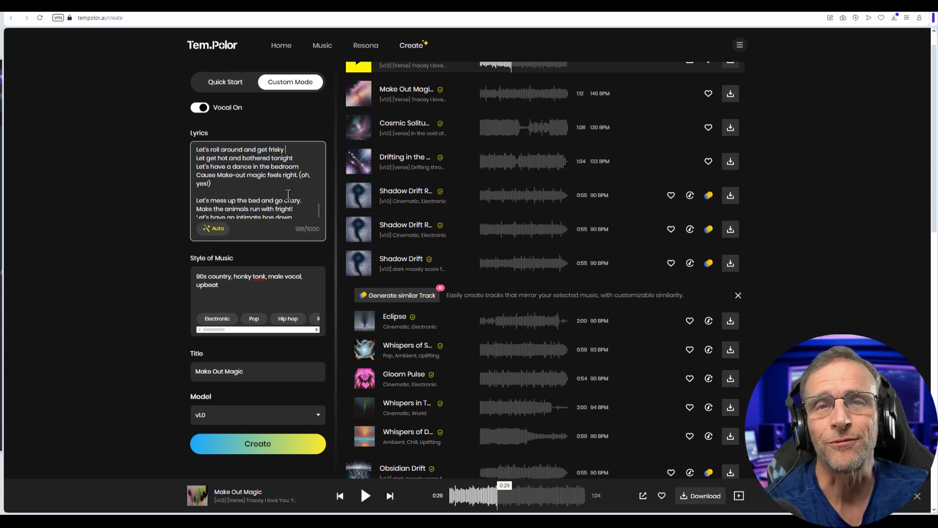
scroll(286, 194, down, 1)
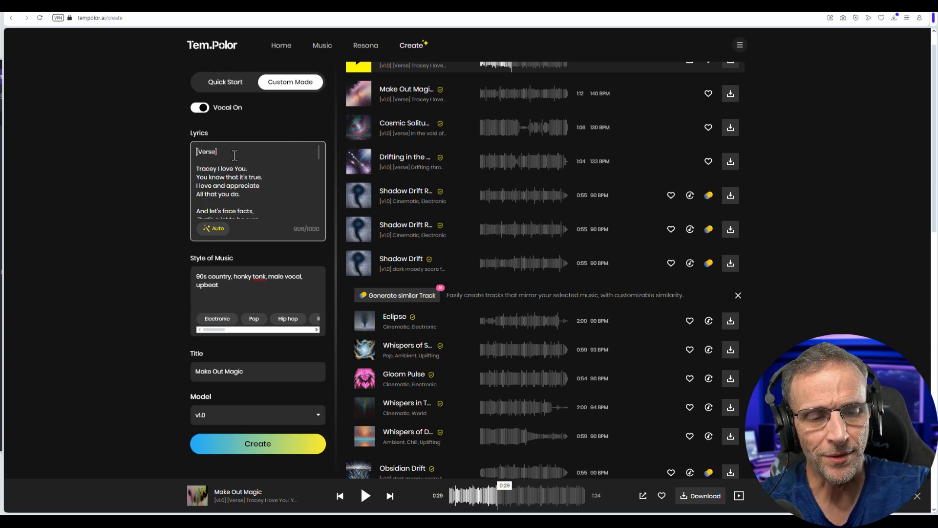
key(Return)
key(Return)
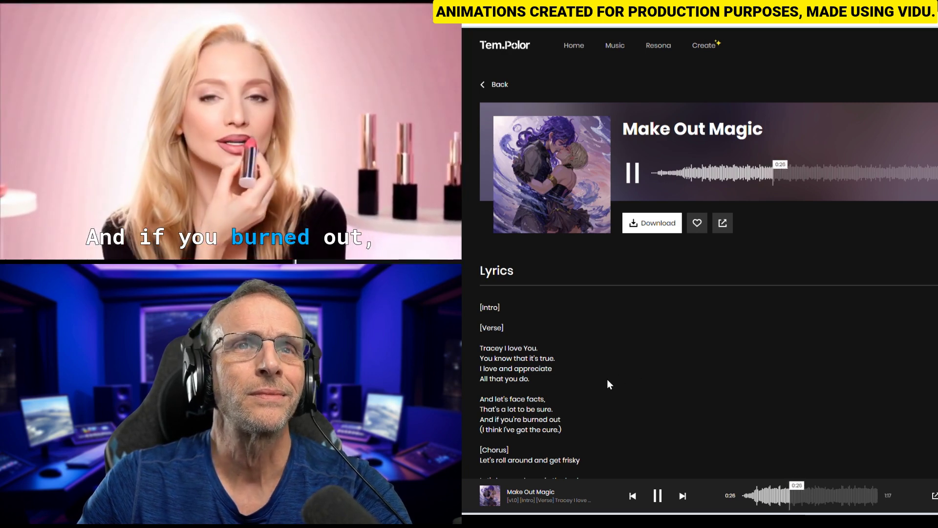
View the lyrics of the 176 BPM version of Make Out Magic while it plays, and return to the song list
scroll(606, 379, down, 1)
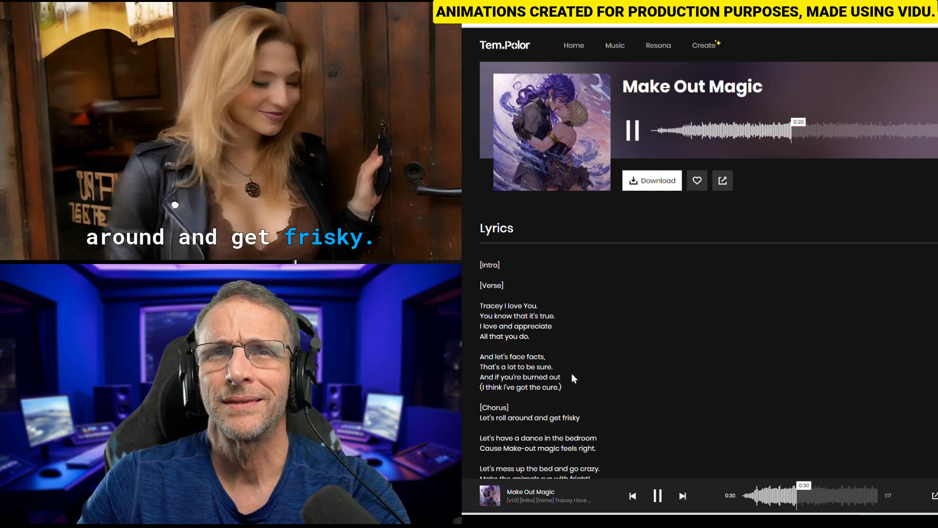
scroll(584, 366, down, 1)
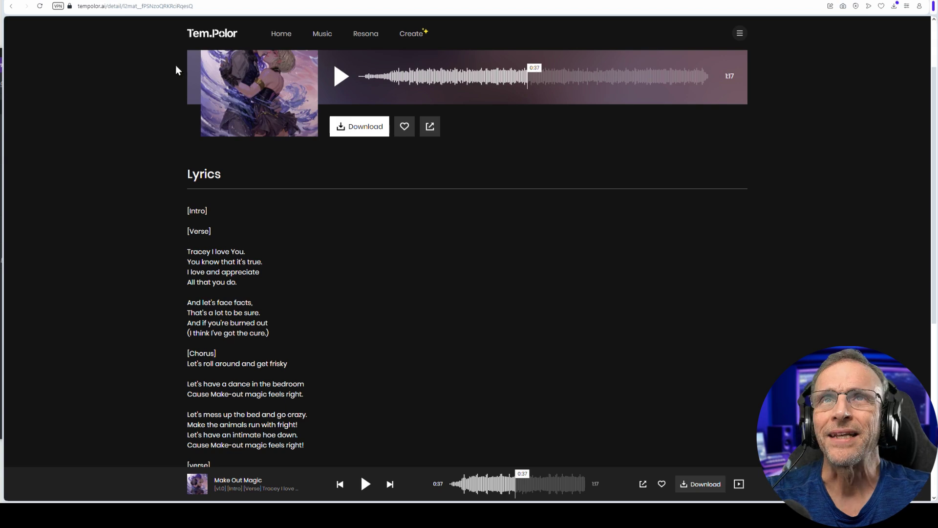
scroll(237, 188, up, 2)
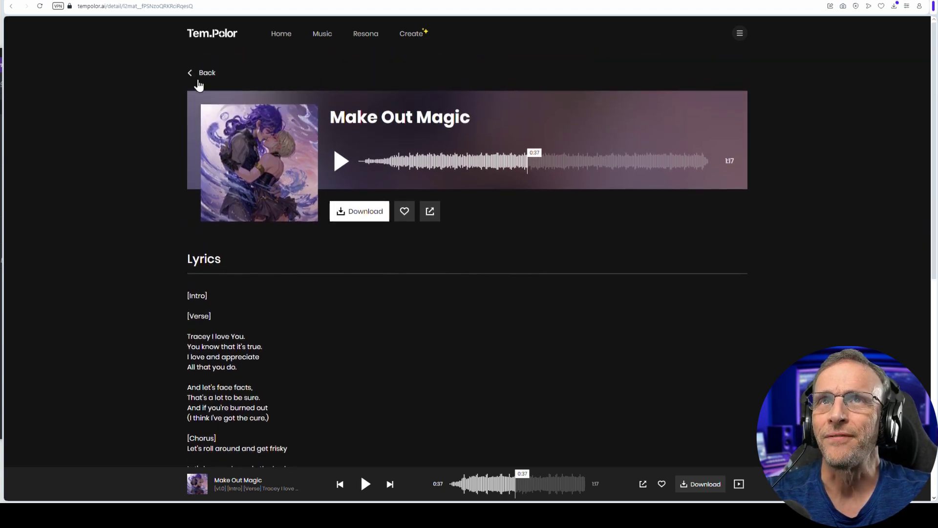
click(191, 73)
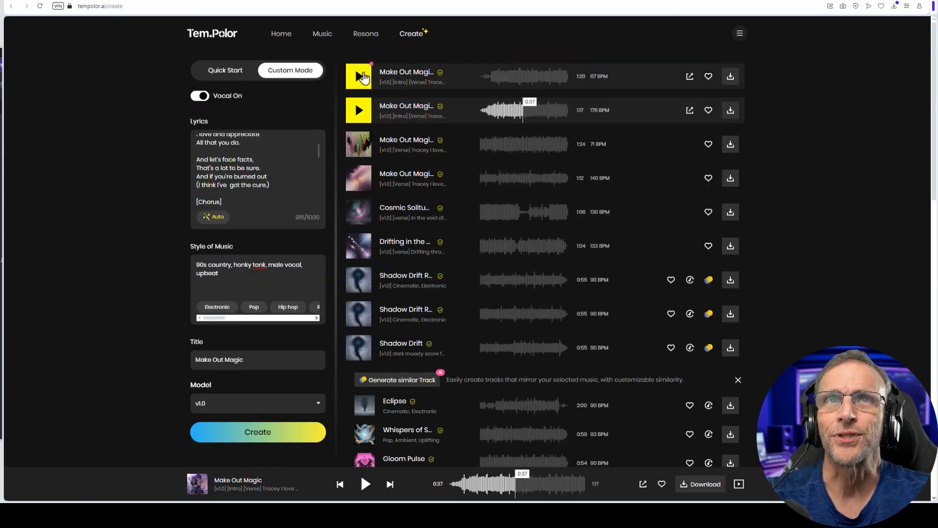
Play the 67 BPM version of Make Out Magic, view its lyrics on the detail page, and pause playback
click(363, 76)
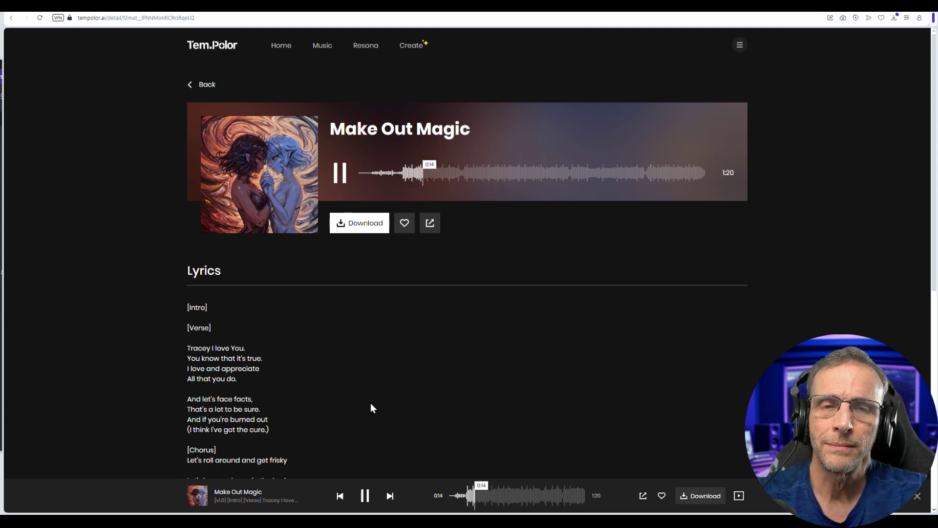
scroll(371, 404, down, 1)
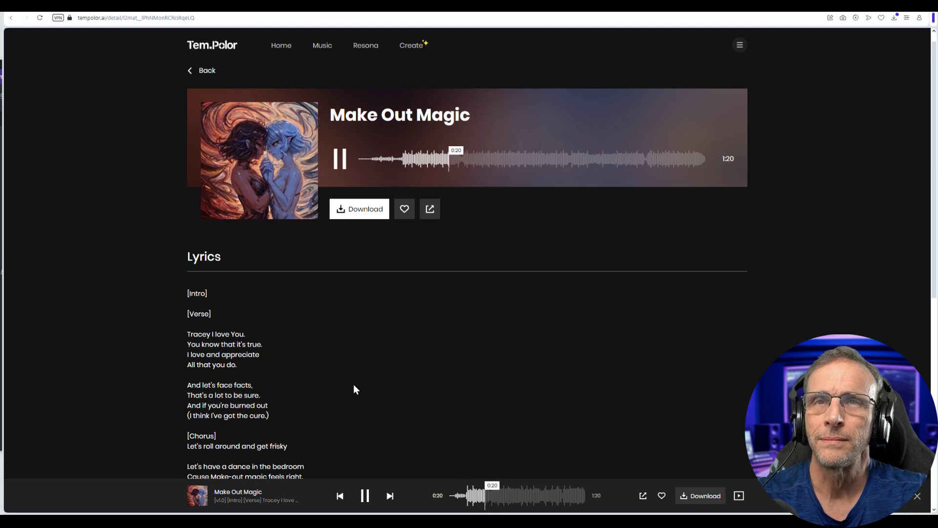
scroll(353, 385, down, 3)
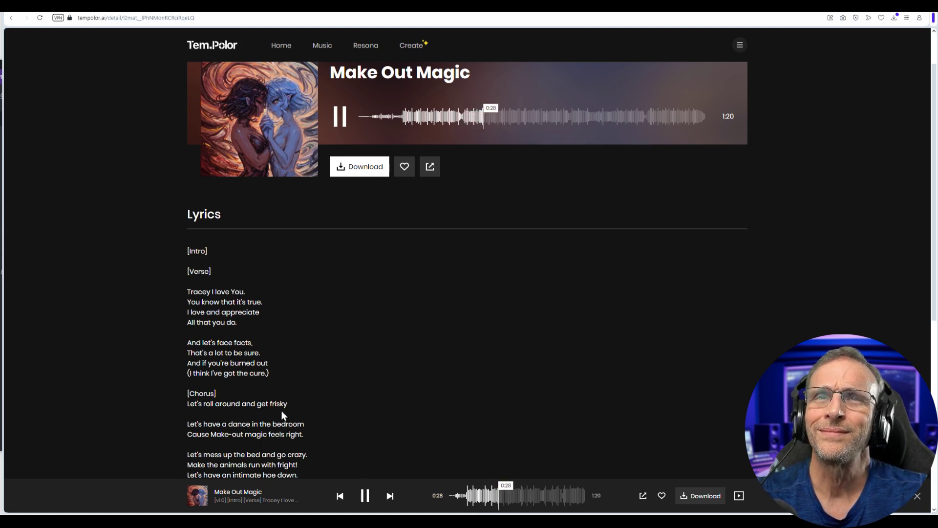
click(364, 495)
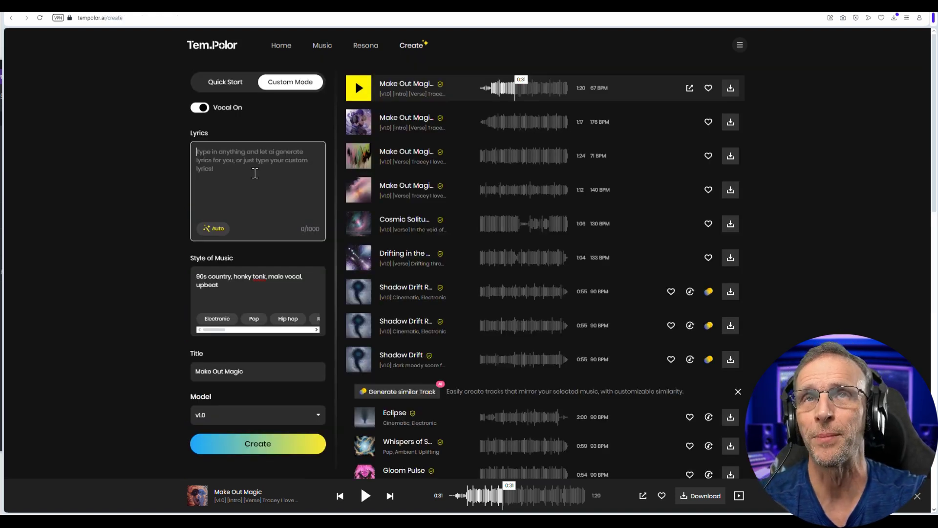
Enter a lyrics prompt for a song about loving a named partner who does a lot around the house and relieving her stress by making out
text(a song abou)
text(t l)
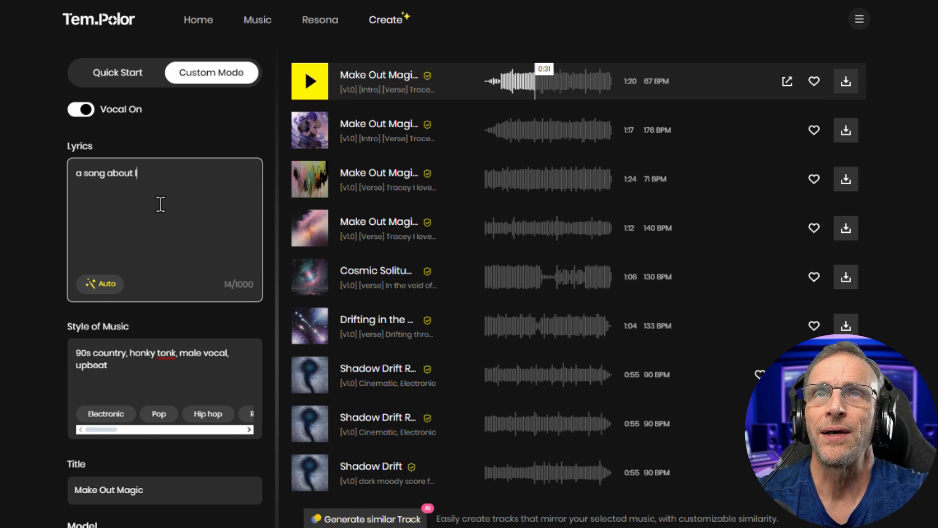
text(oving Tracey who )
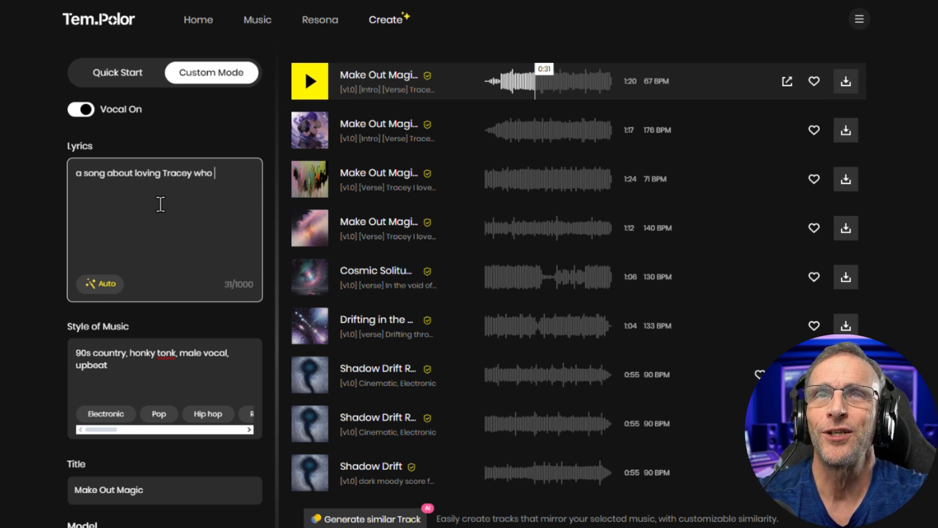
text(does a lot around the house and s)
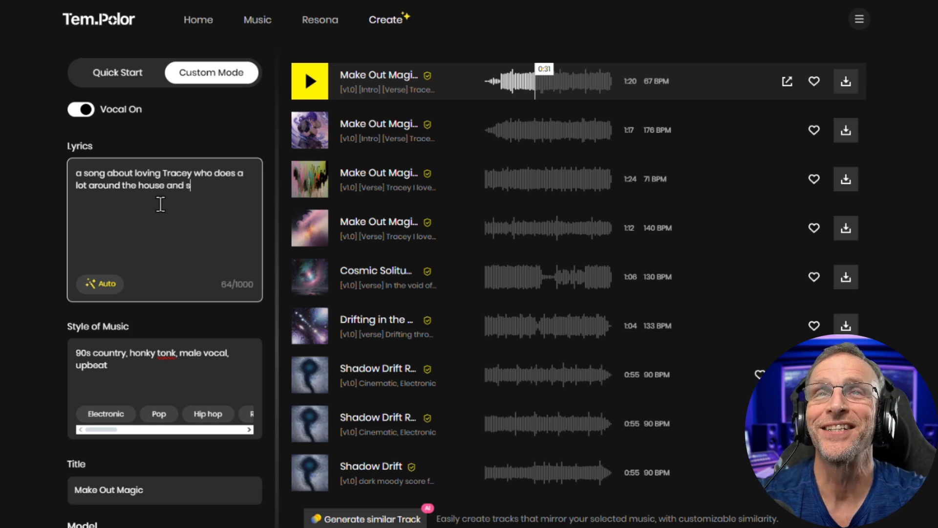
text(o, the song is abo)
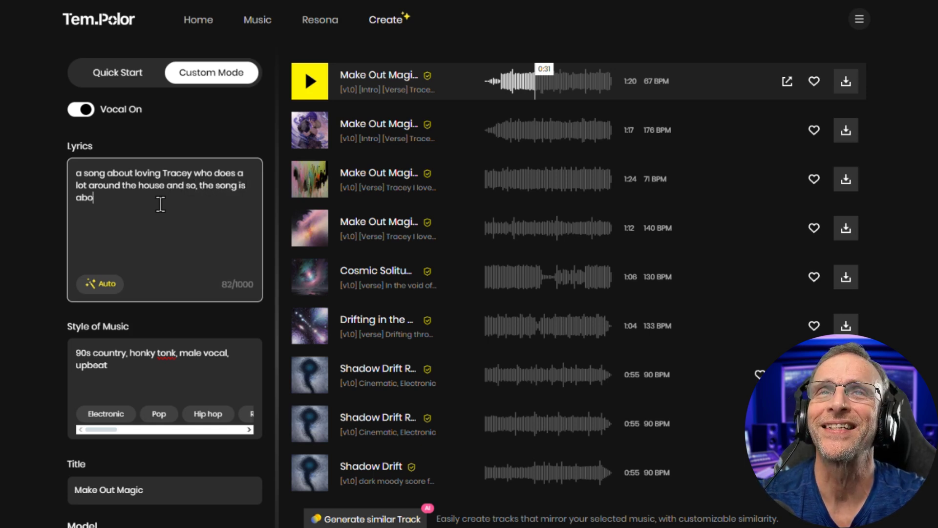
text(ut relieving)
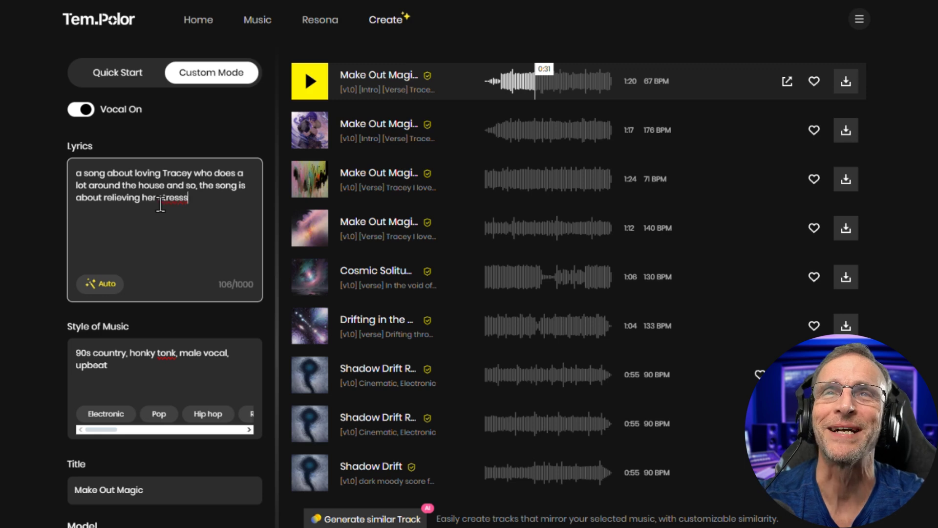
text(her stresss)
key(BackSpace)
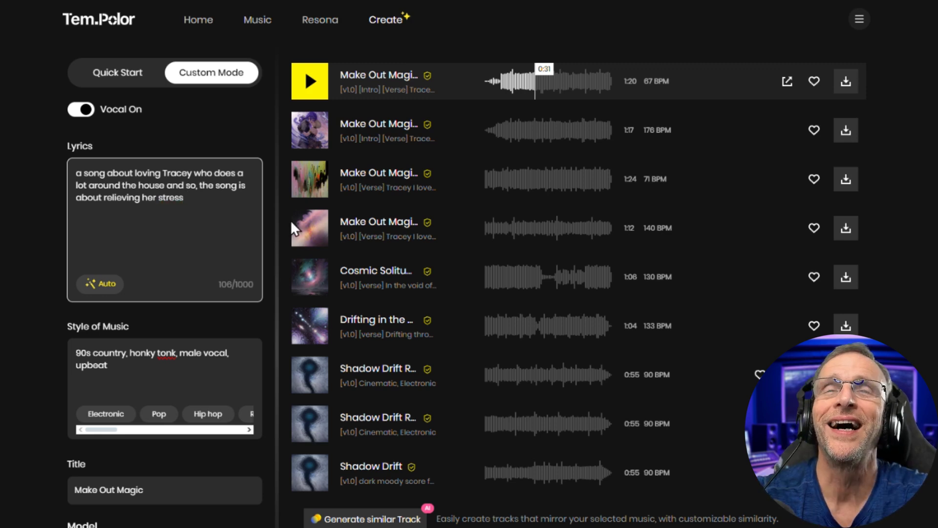
text(thorug)
key(BackSpace)
key(BackSpace)
key(BackSpace)
key(BackSpace)
key(BackSpace)
key(BackSpace)
text(by making )
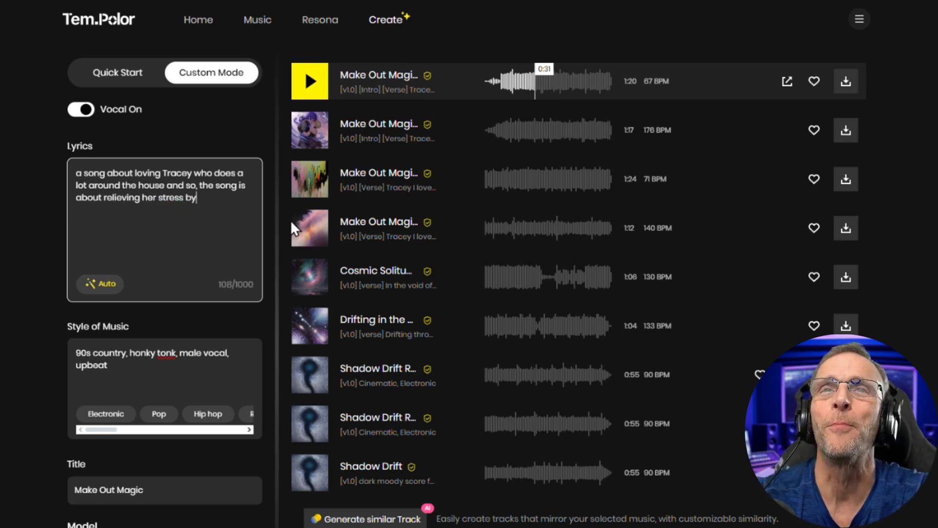
text(out)
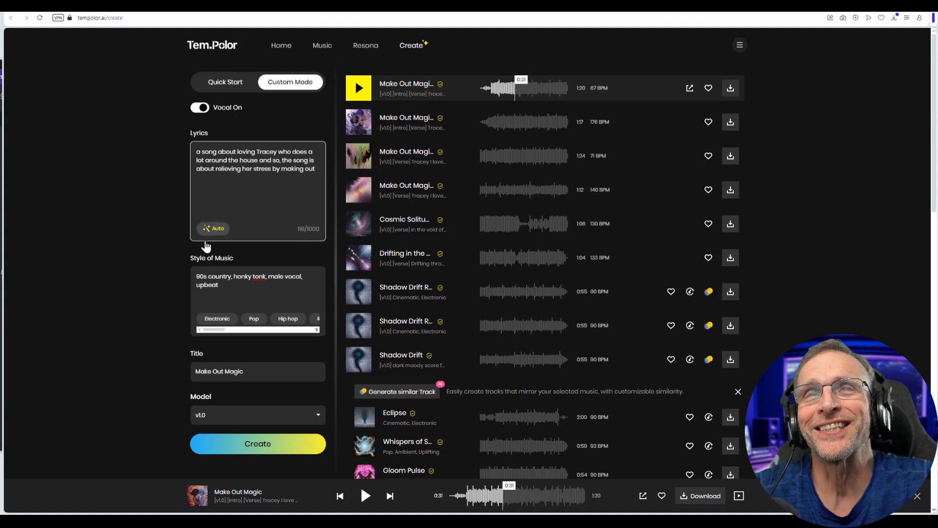
Auto-generate full lyrics from the entered prompt, review them, and create the song
click(210, 228)
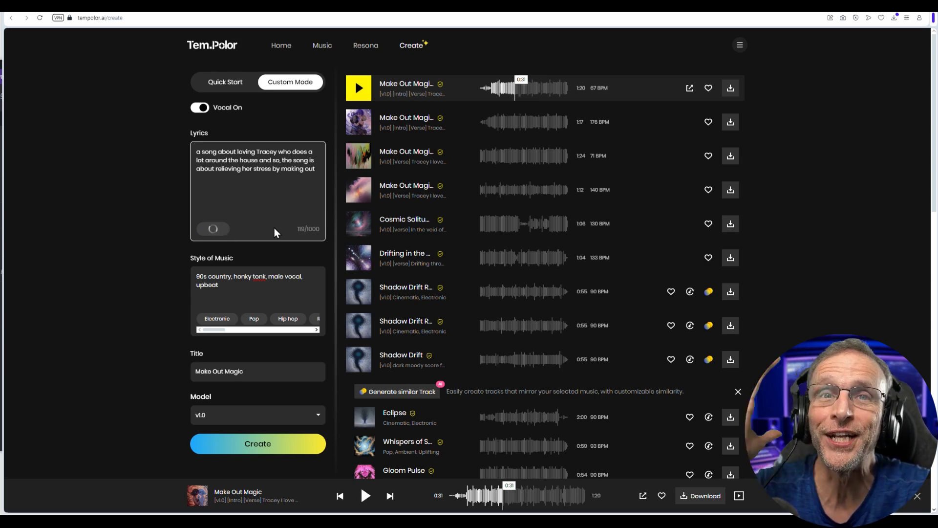
scroll(263, 169, down, 3)
scroll(264, 169, down, 2)
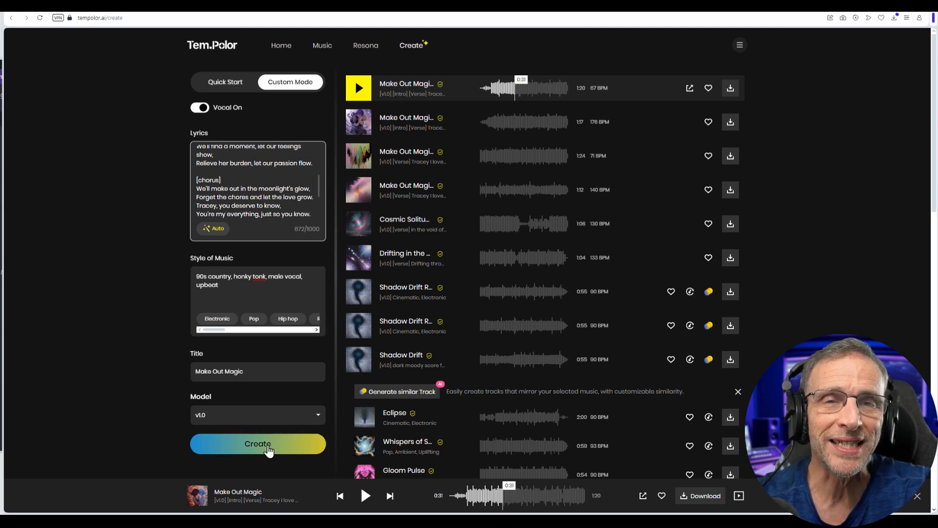
click(268, 448)
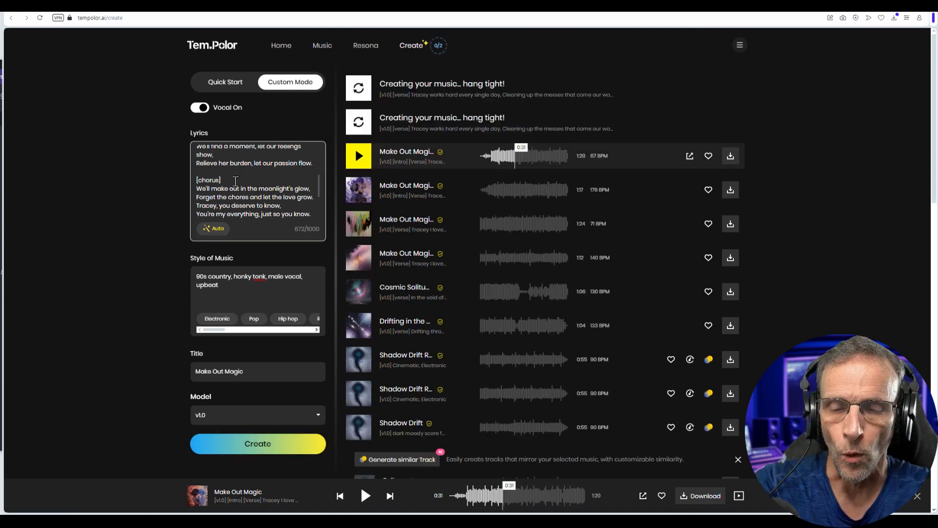
Replace the generated lyrics with the prompt "a song about being too shy to approach the one you are attracted to"
click(235, 180)
key(ctrl+a)
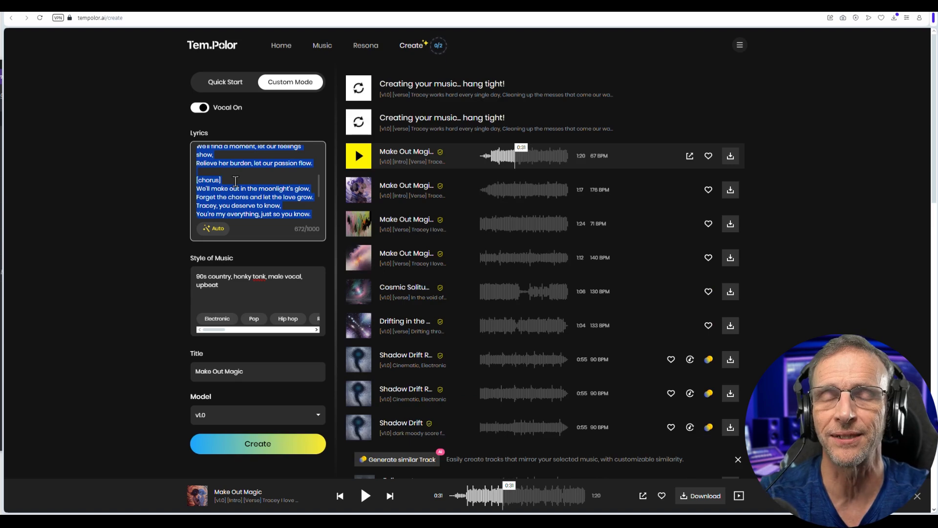
text(about)
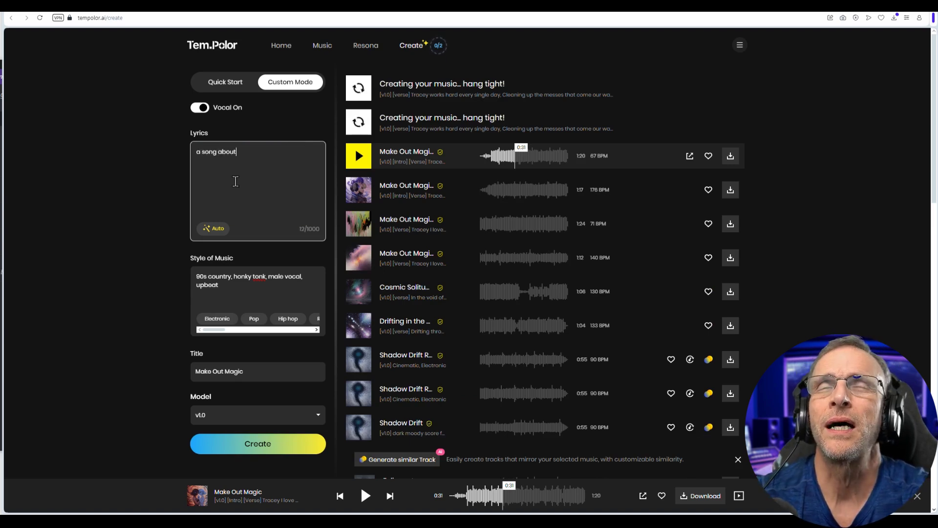
text( being too shy)
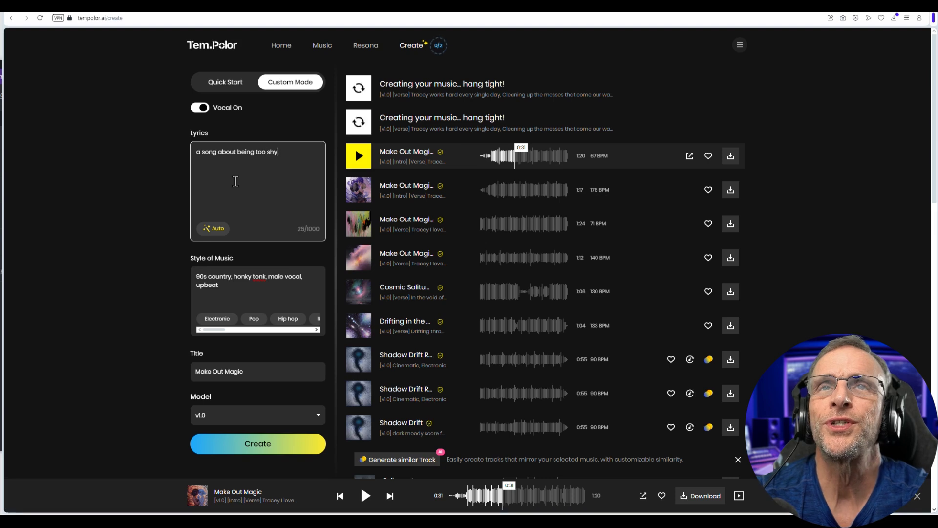
text( to approach th)
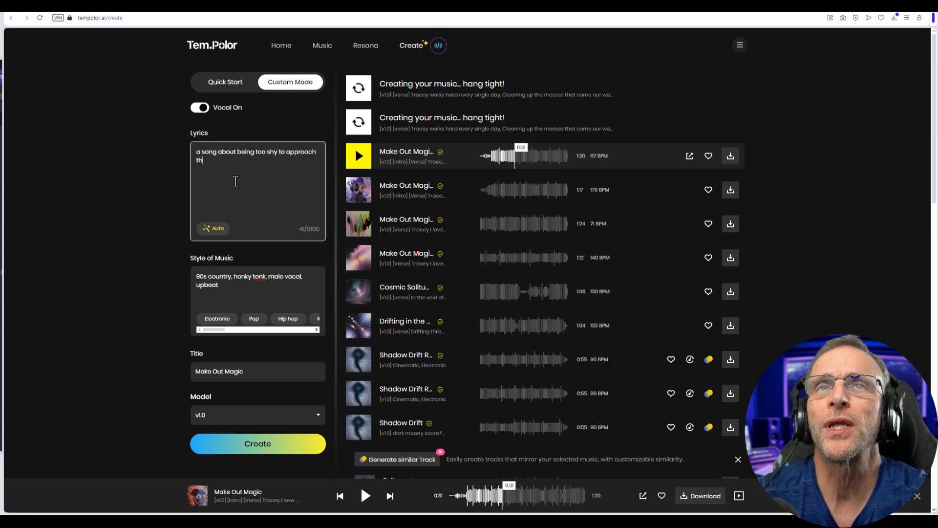
text(e one you are attracted to)
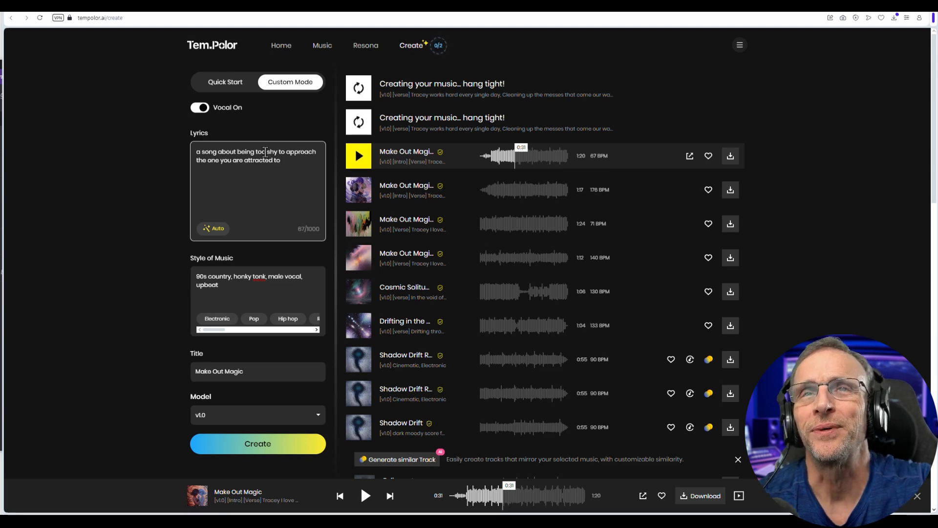
Set the style of music to "indie, singer songwriter, EDM, Lo-fi"
drag(217, 300, 196, 282)
key(ctrl+a)
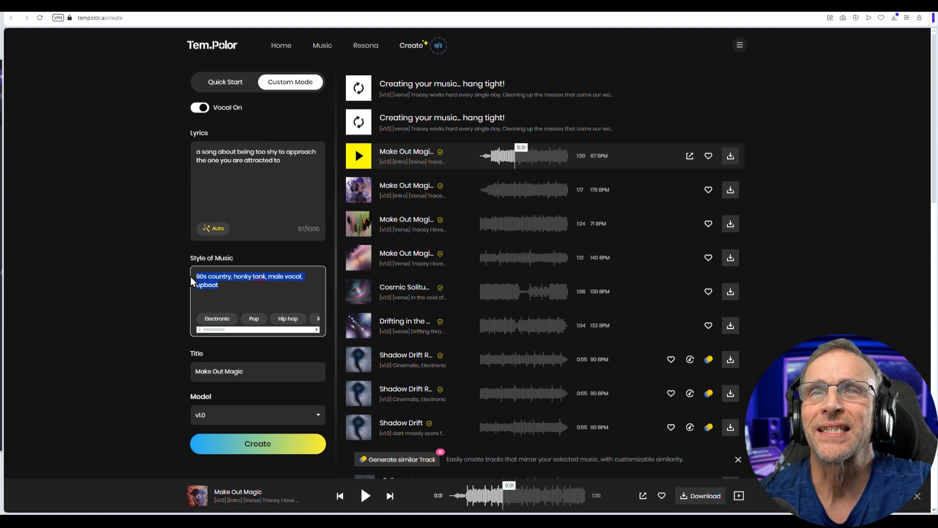
text(indie, sing)
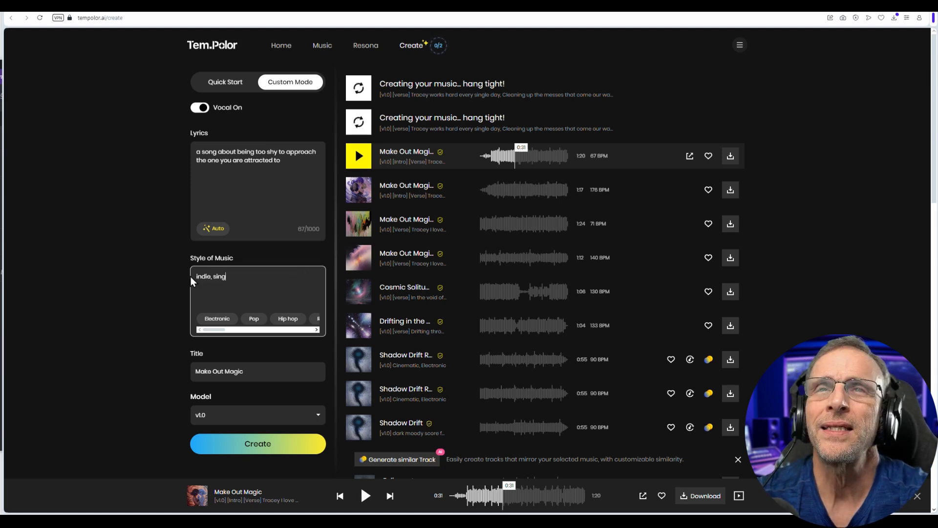
text(er songwri)
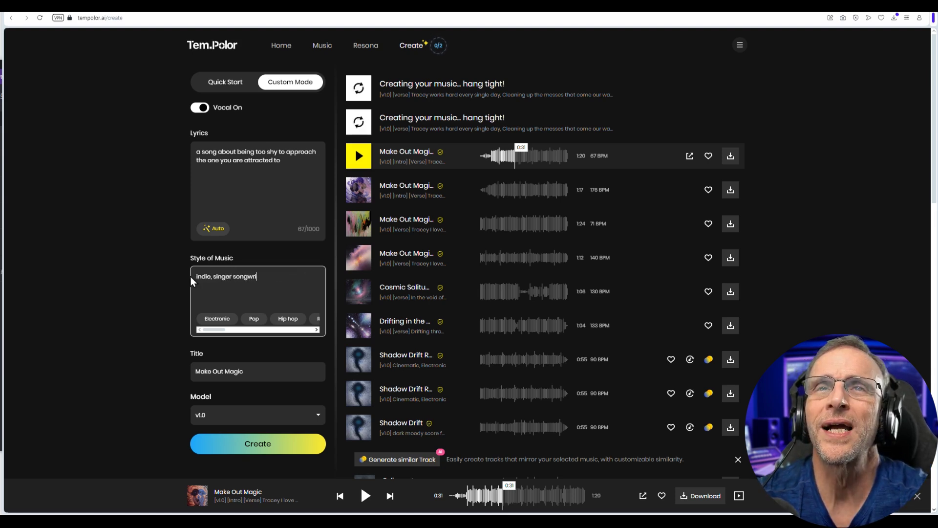
text(ter, EDM, Lo-fi)
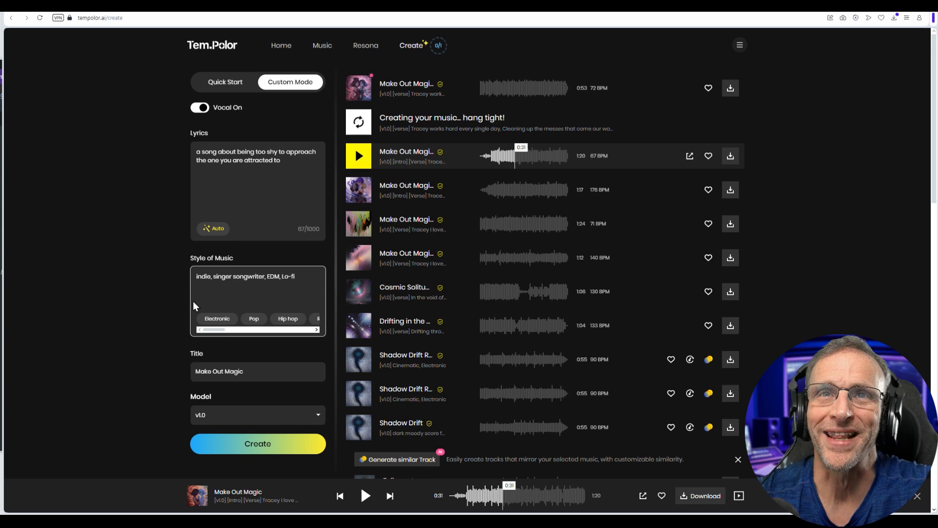
Set the song title to "I'm Too Shy" and create the song
triple_click(258, 371)
text(I'm Too Shy)
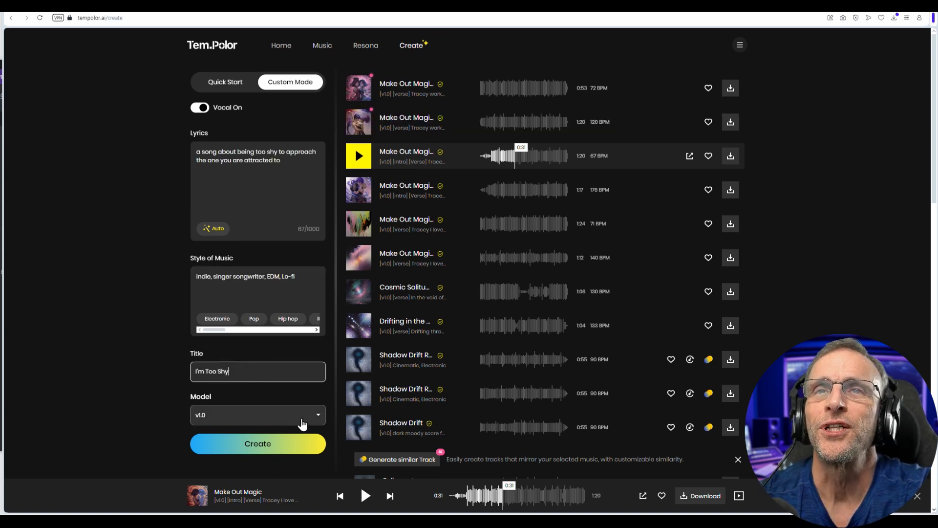
click(293, 446)
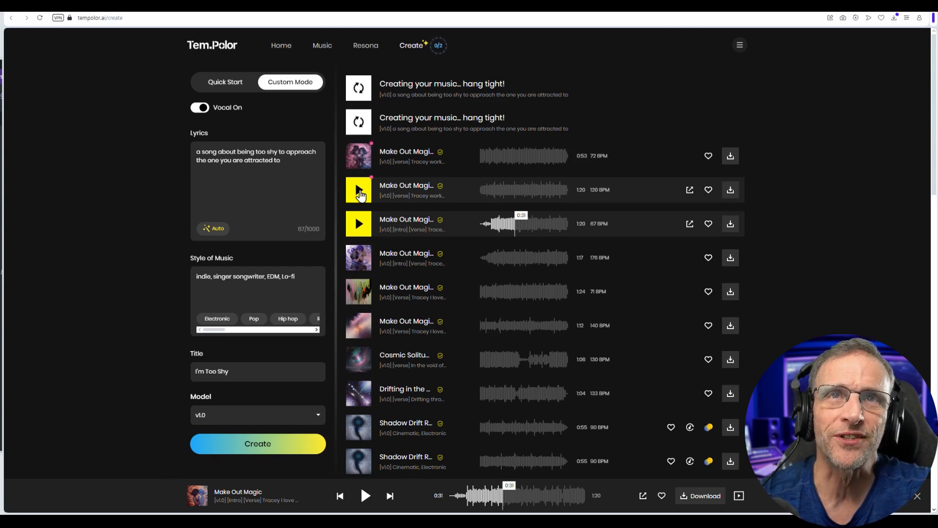
Open the 120 BPM version of Make Out Magic and listen to it while reading through its lyrics
click(397, 186)
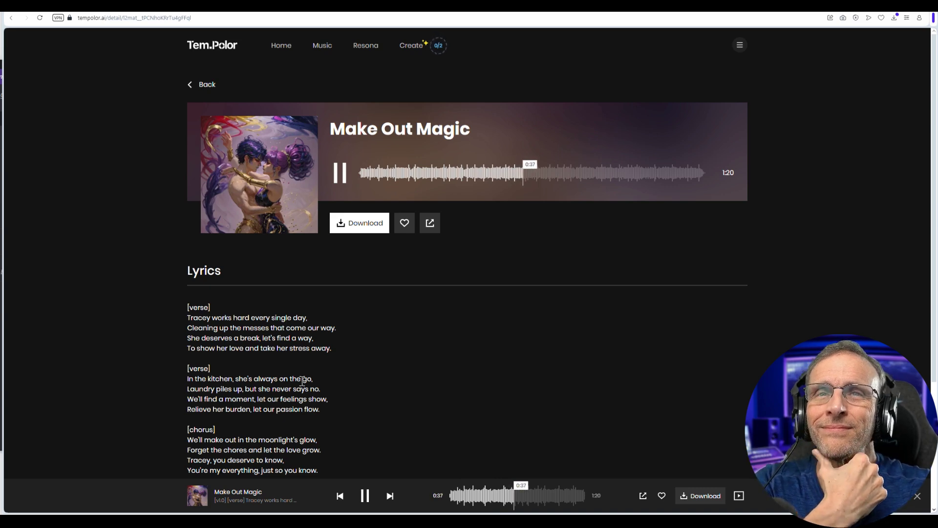
scroll(300, 388, down, 2)
scroll(295, 389, down, 3)
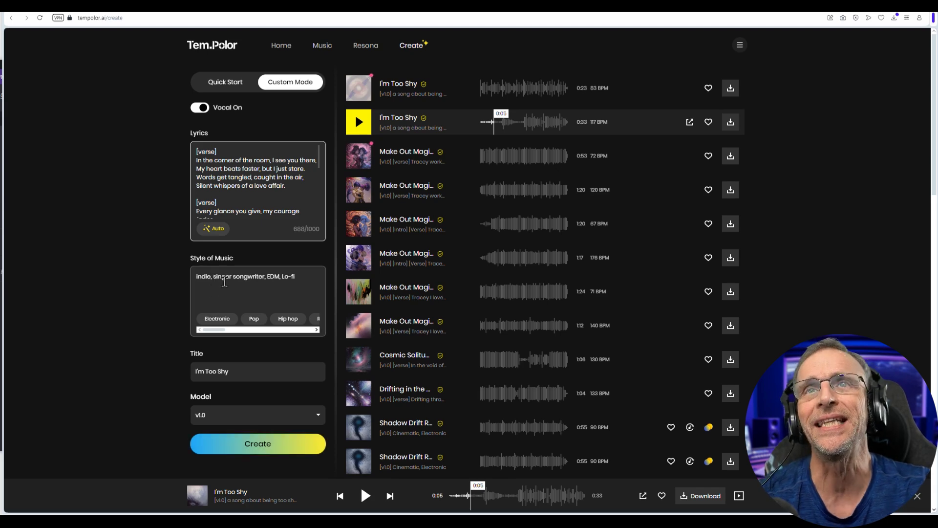
Create "I'm Too Shy" from the auto-written lyrics and play the 127 BPM version while following its lyrics
click(257, 443)
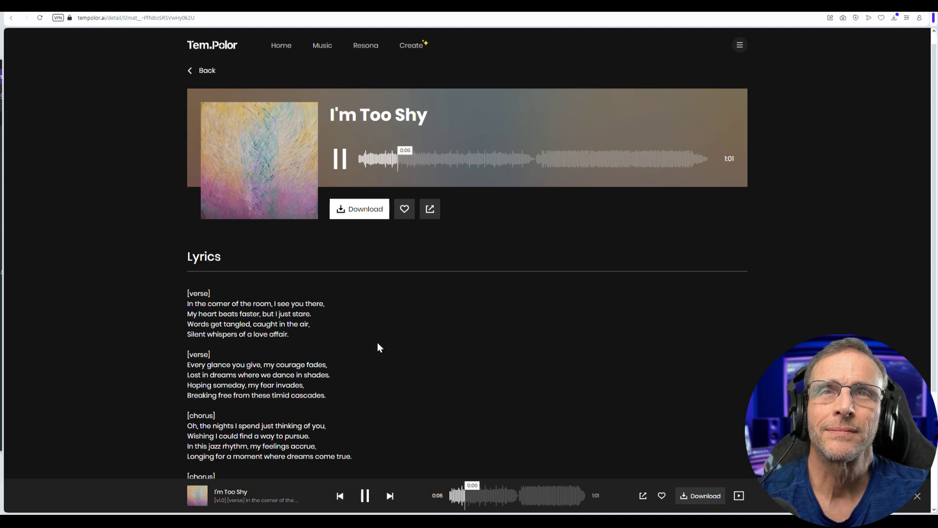
scroll(378, 341, down, 1)
scroll(377, 341, down, 1)
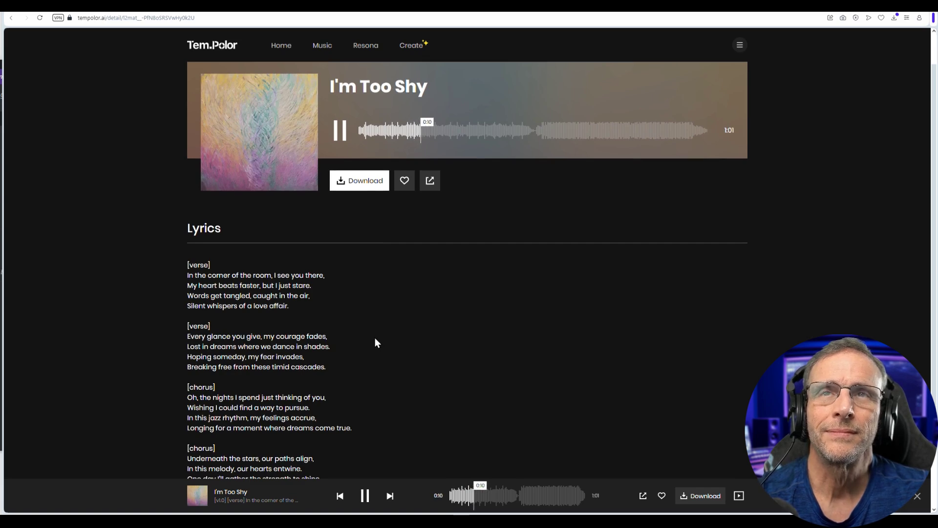
scroll(374, 337, down, 3)
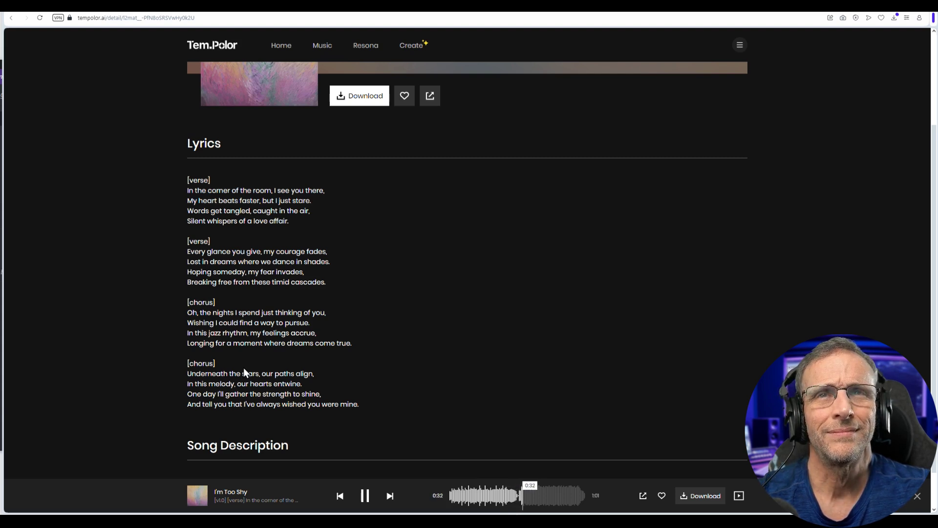
scroll(269, 356, down, 1)
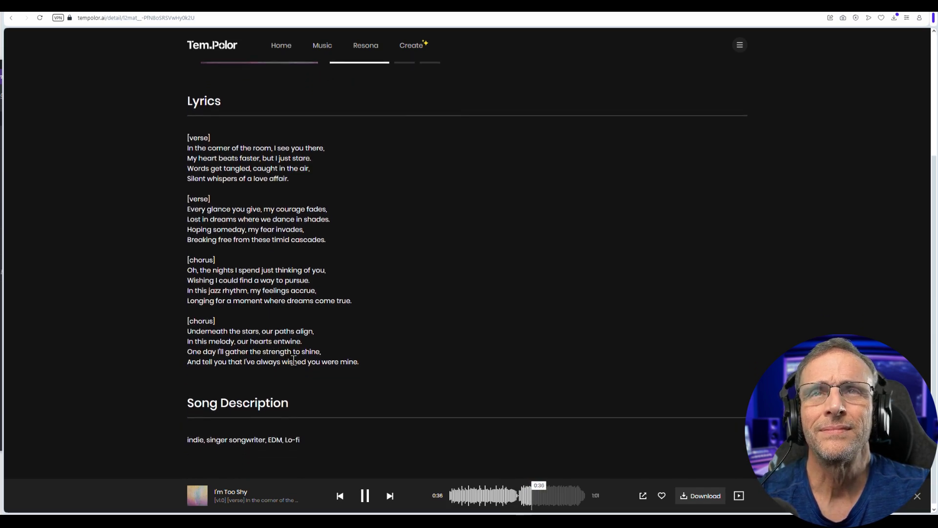
click(364, 495)
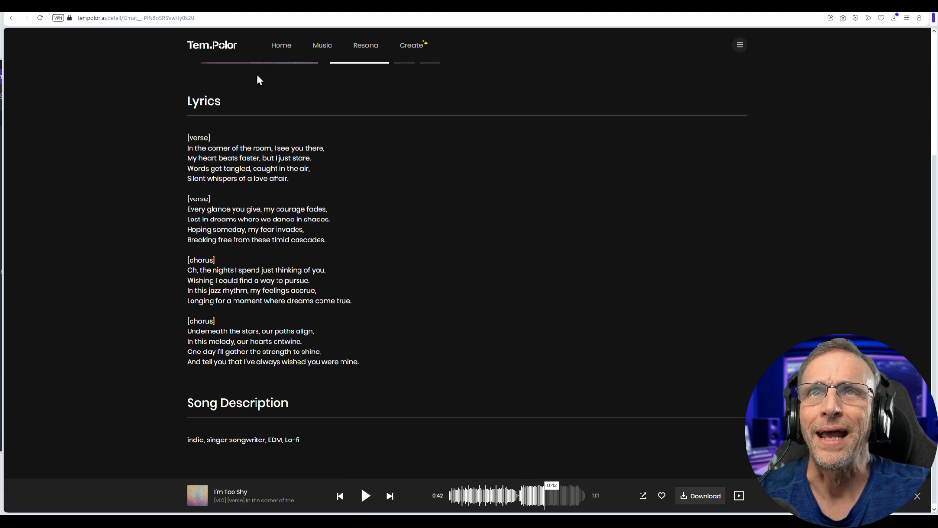
Return to the list of created songs and play the 122 BPM version of "I'm Too Shy"
scroll(147, 112, up, 1)
scroll(190, 105, up, 2)
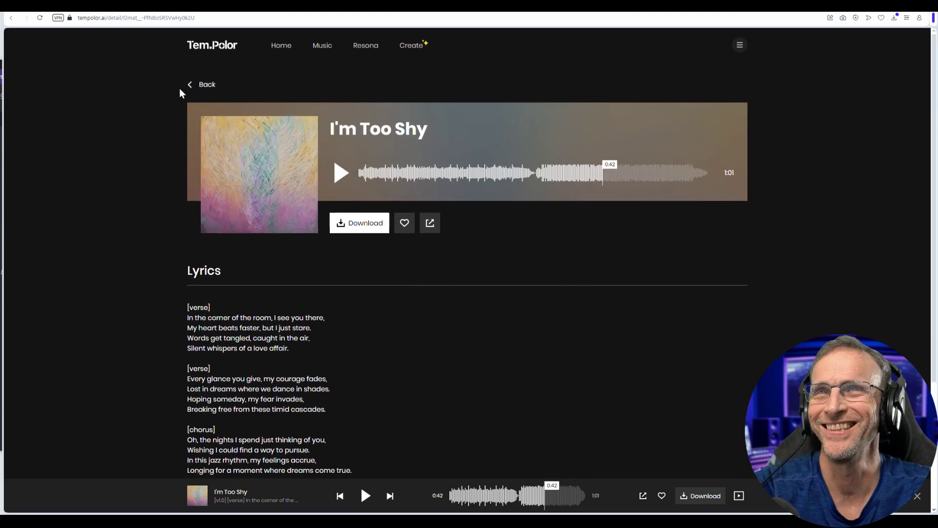
click(191, 86)
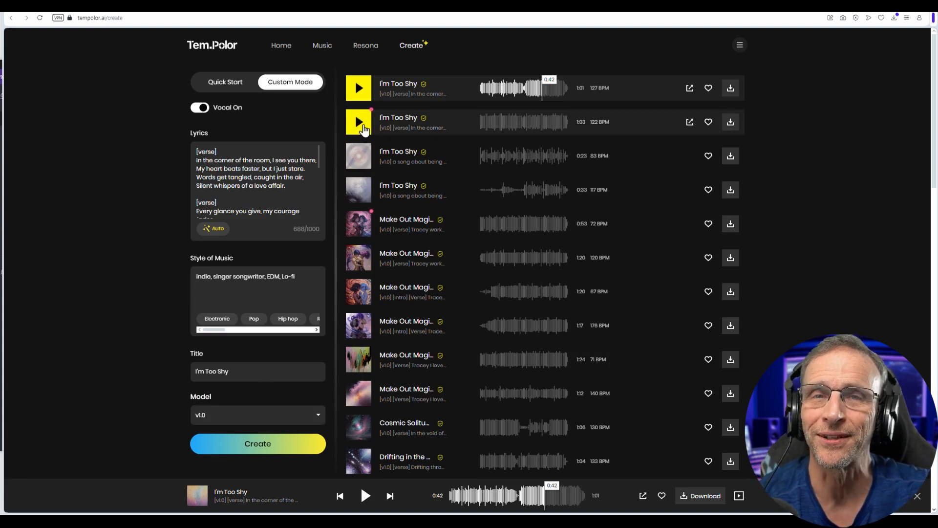
click(362, 126)
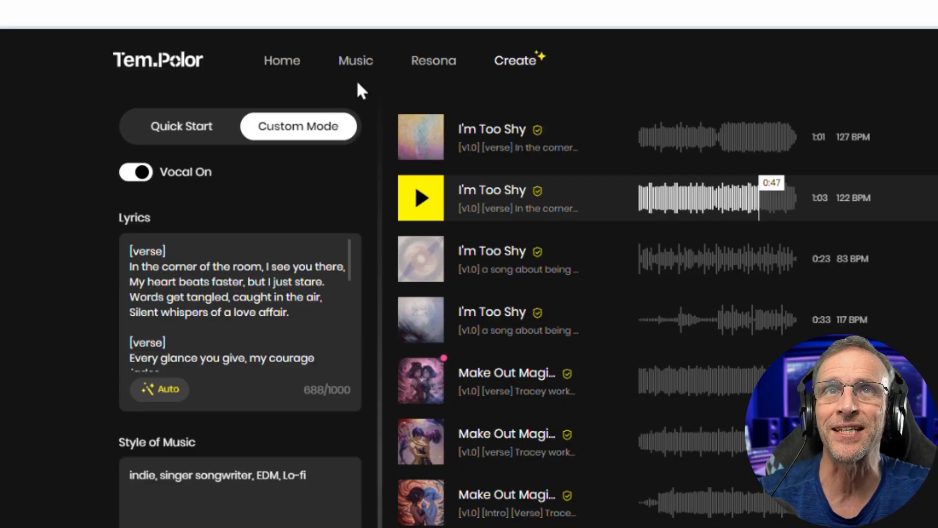
Open Resona's Animal Grocery 1 minute project and preview the Sunny Whimsy, Laughter in Motion and Jubilee soundtracks
click(430, 69)
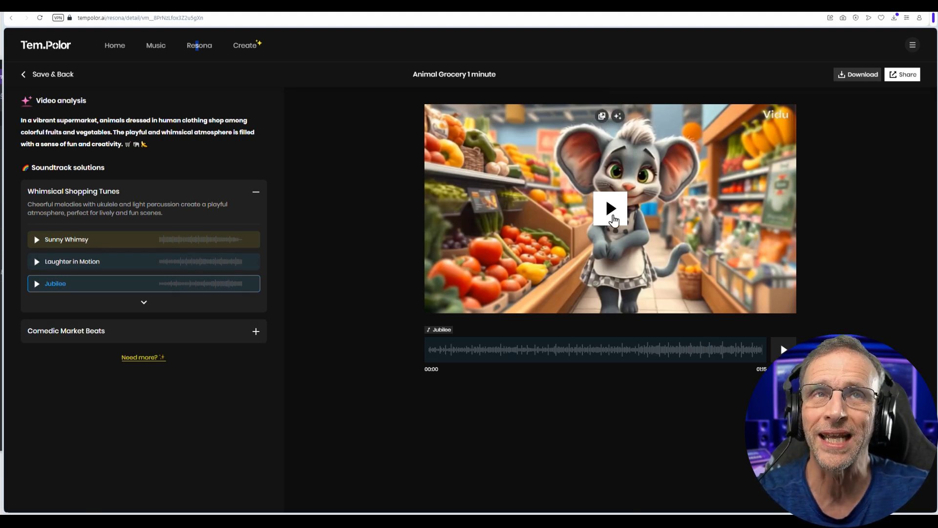
click(36, 239)
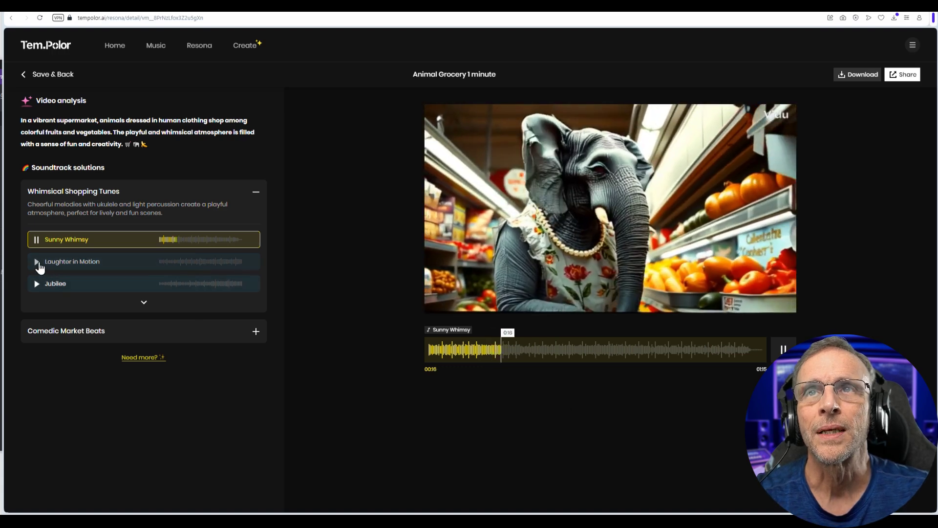
click(36, 265)
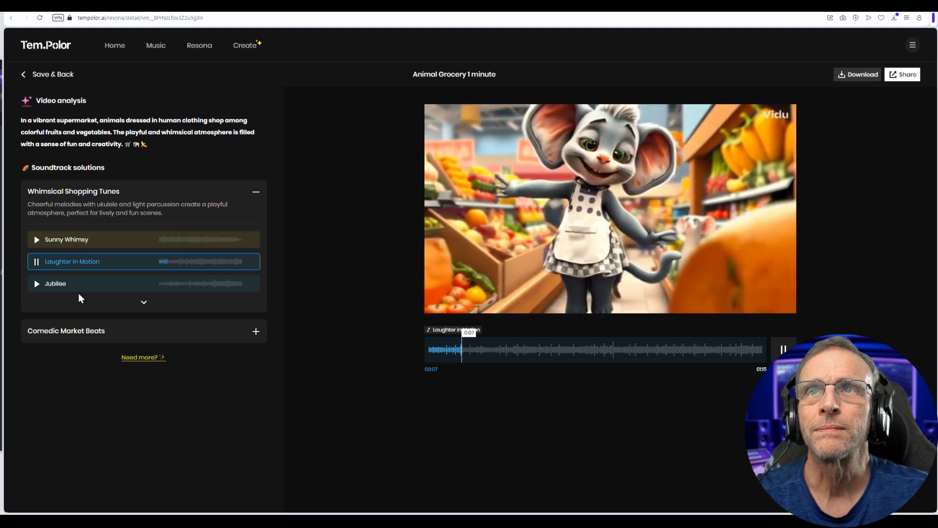
click(36, 286)
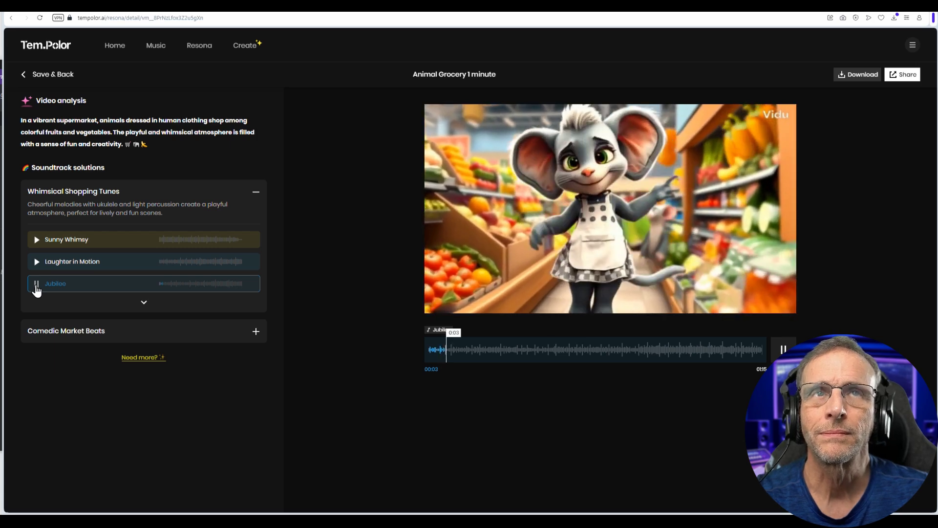
click(37, 284)
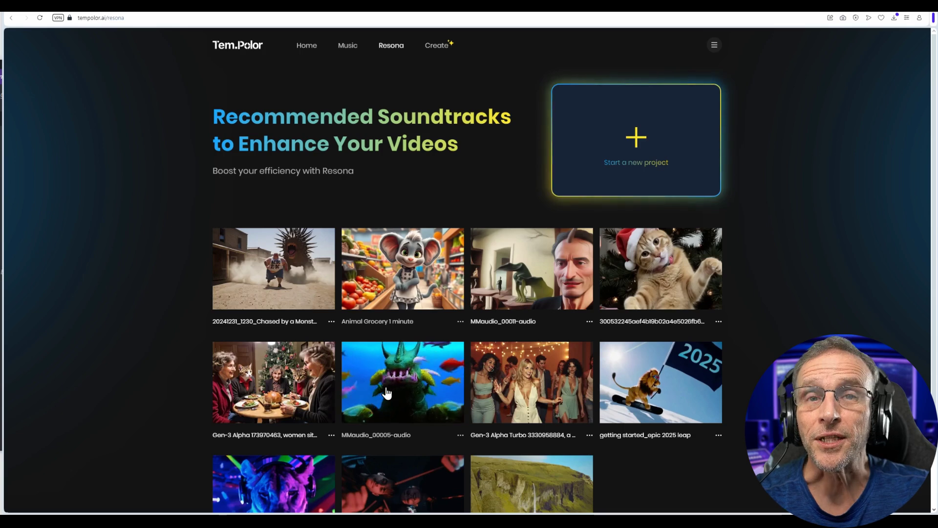
Open the MMaudio_00005-audio project and preview its sea creature video with the Mystic Journey and In the Gloomy Silence soundtracks
click(383, 391)
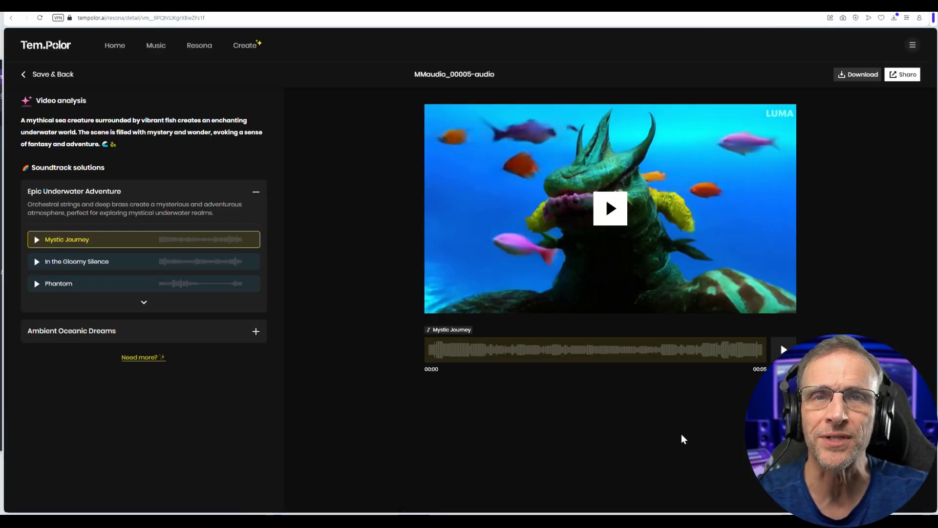
click(610, 211)
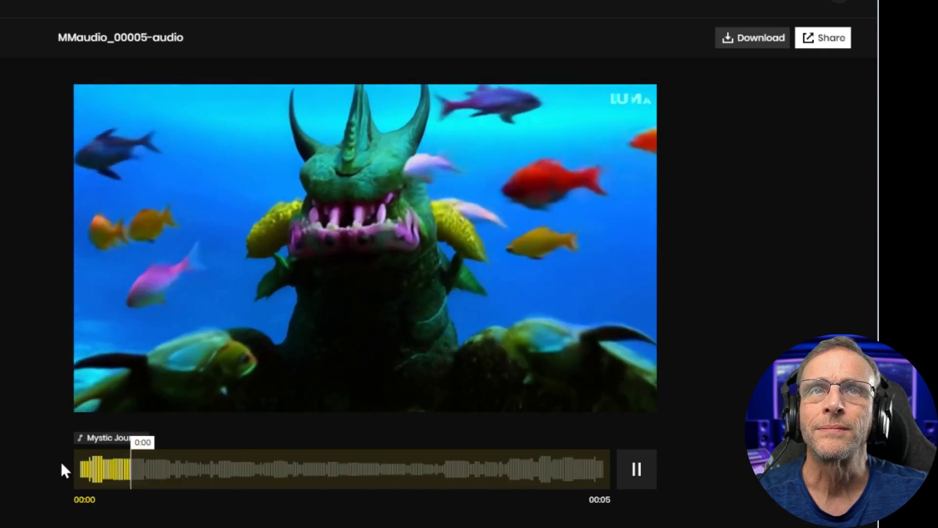
click(335, 184)
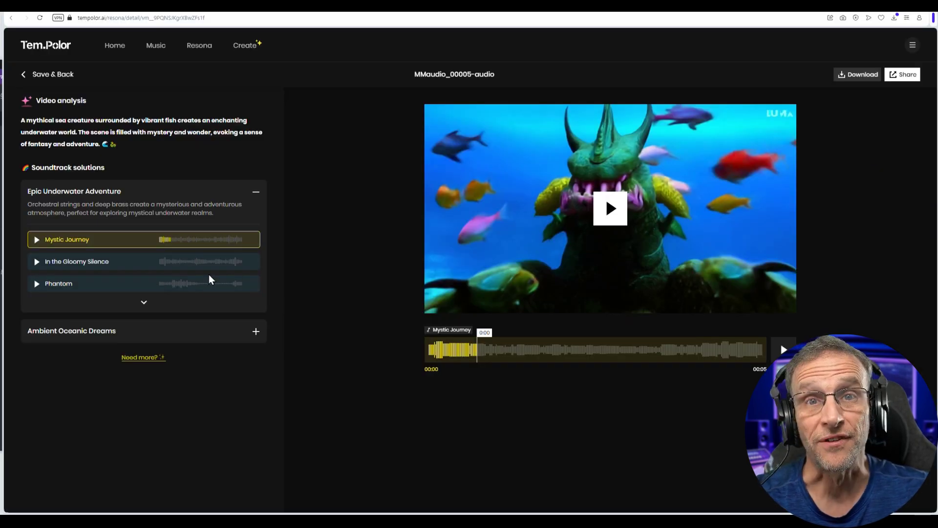
click(37, 264)
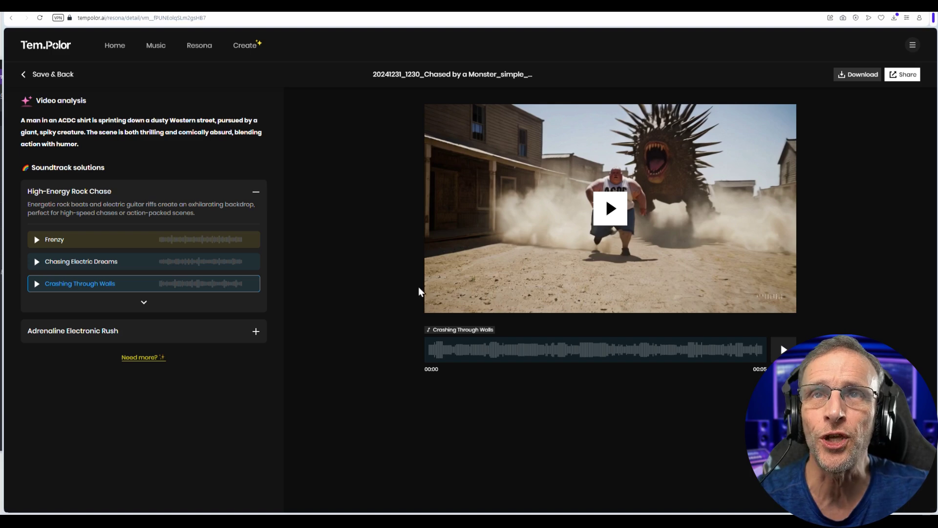
Preview the Chased by a Monster video with the Frenzy soundtrack
click(40, 245)
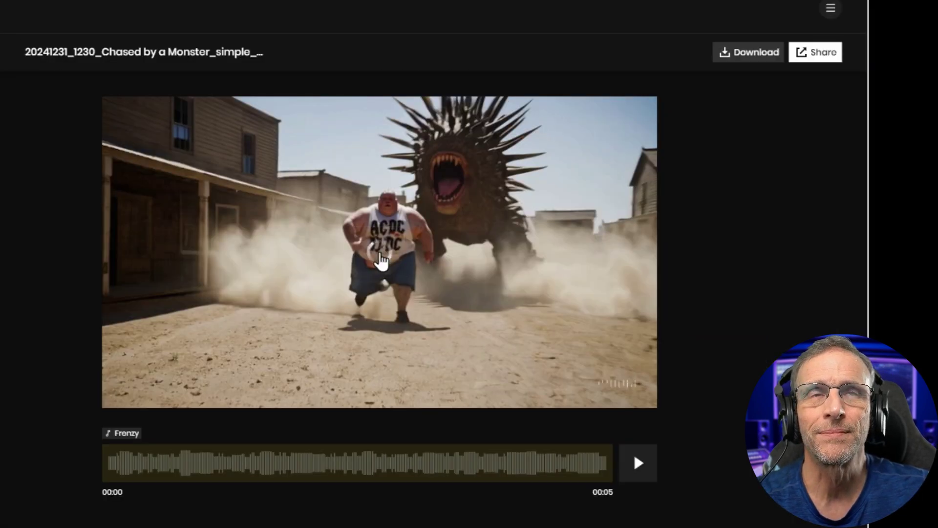
click(381, 259)
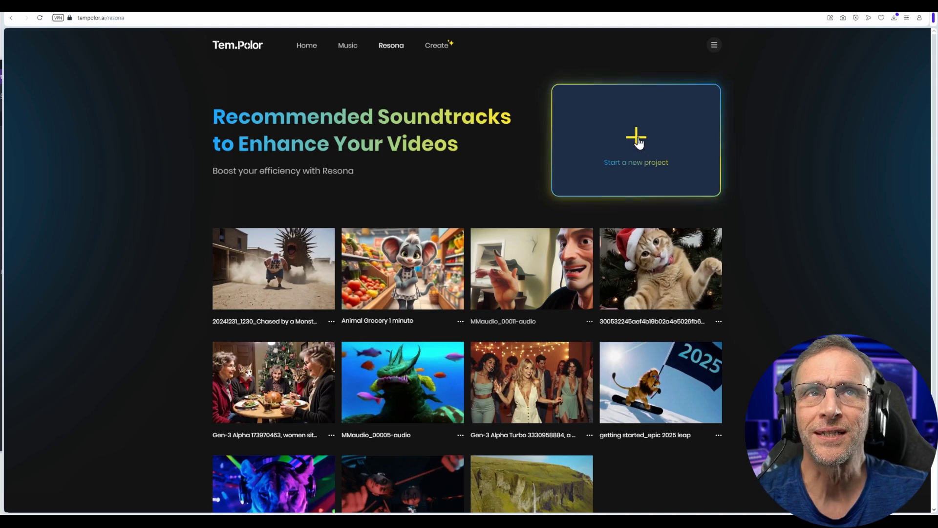
Start a new Resona project with the Sleeper Not Fully Foley video and generate soundtrack suggestions for it
click(637, 142)
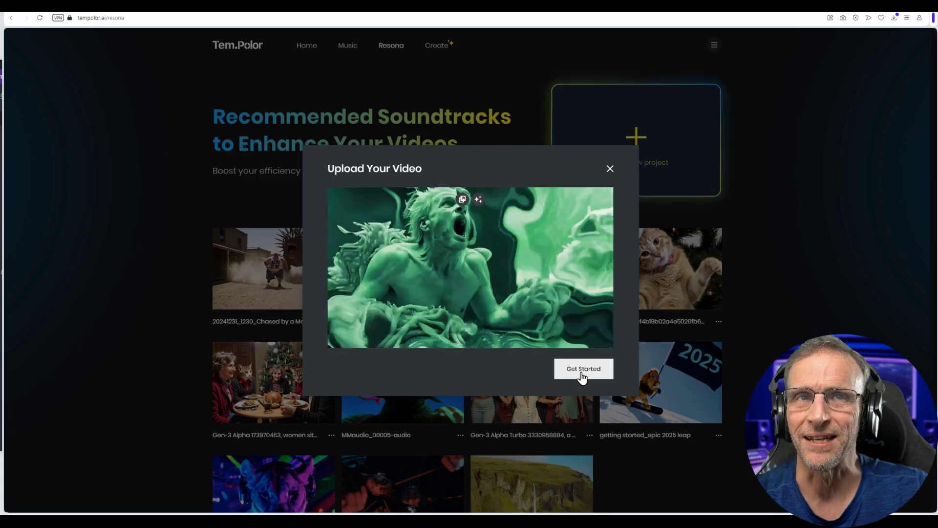
click(582, 375)
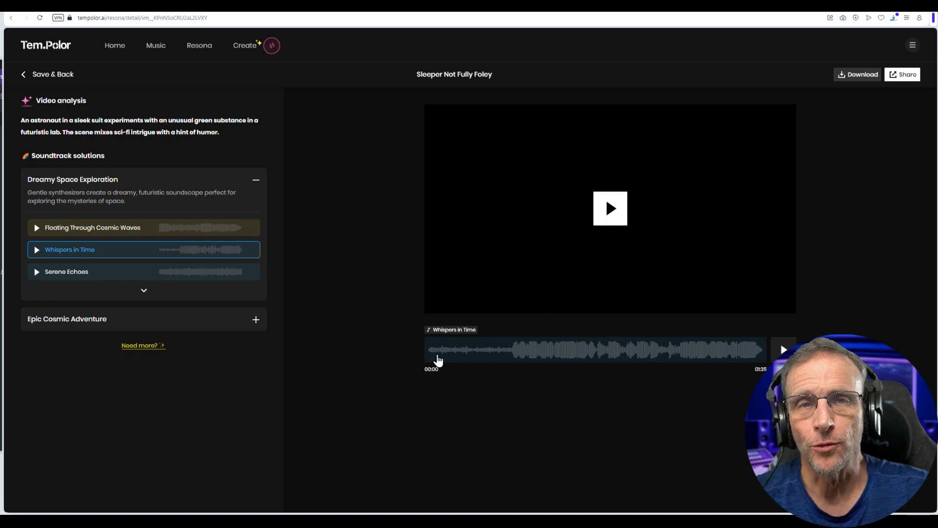
Preview the Sleeper Not Fully Foley video with the Whispers in Time and Serene Echoes soundtracks from Dreamy Space Exploration
click(610, 209)
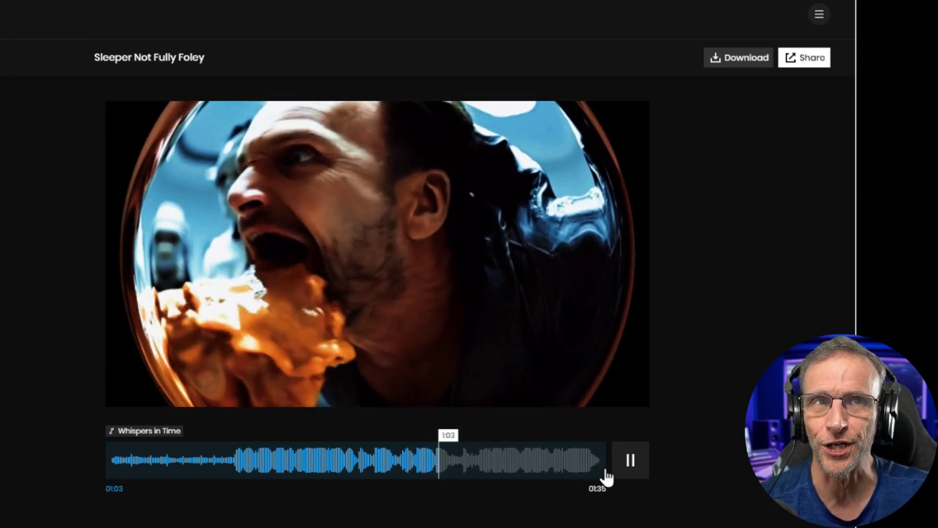
click(644, 467)
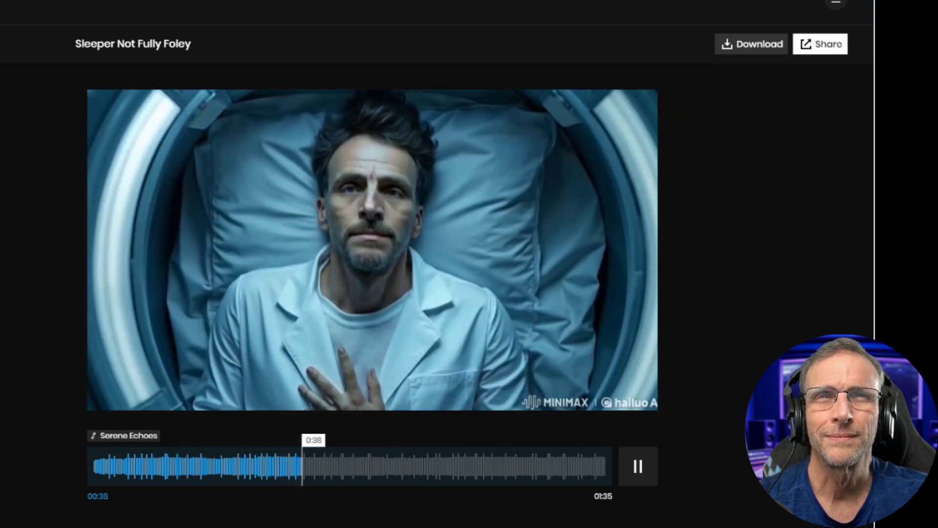
click(108, 362)
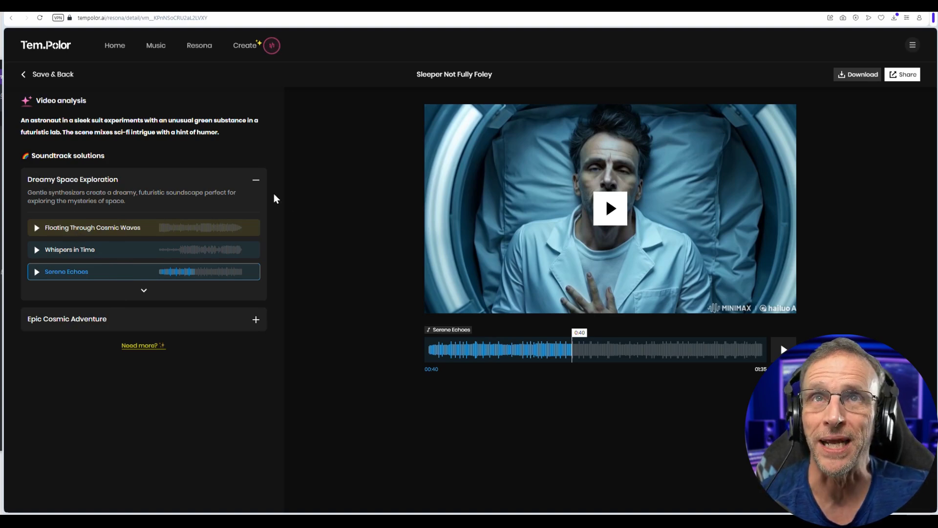
Show the Epic Cosmic Adventure soundtracks and preview the video with Dancing Through the Past and Veiled Thunder
click(256, 182)
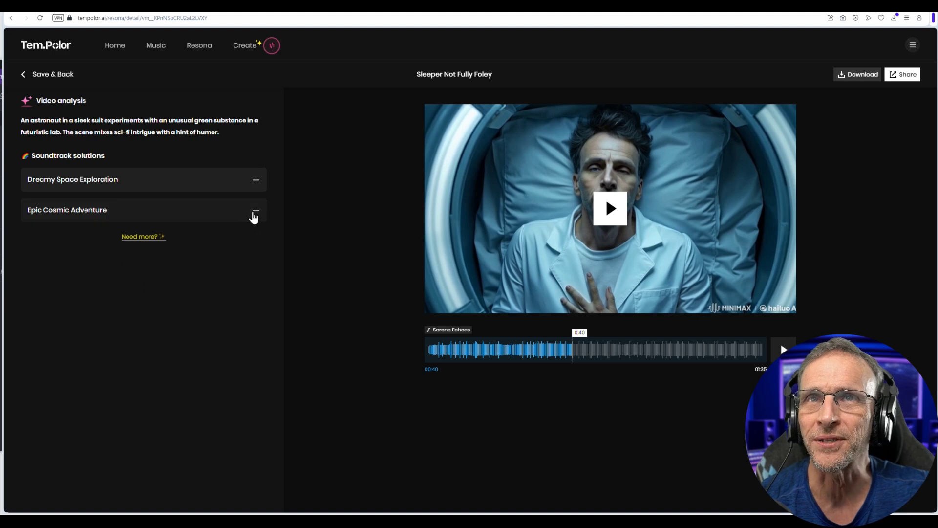
click(254, 213)
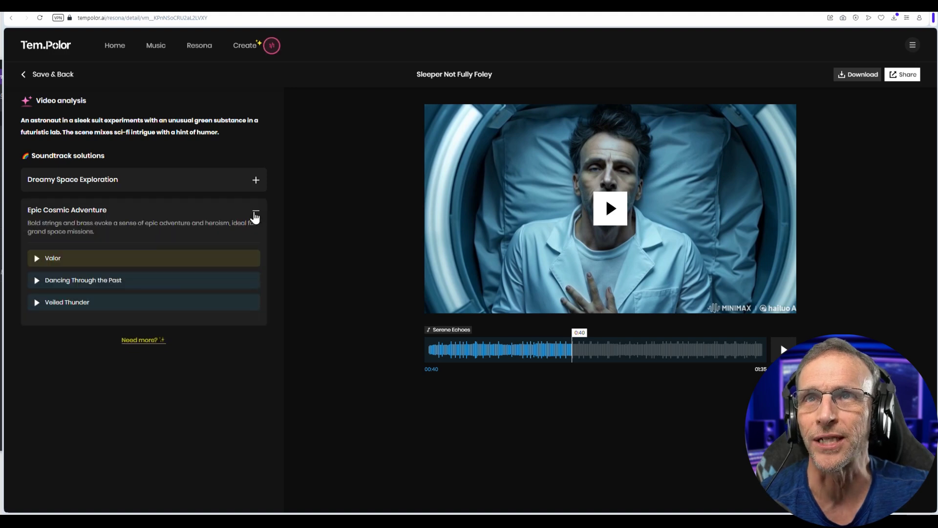
click(37, 259)
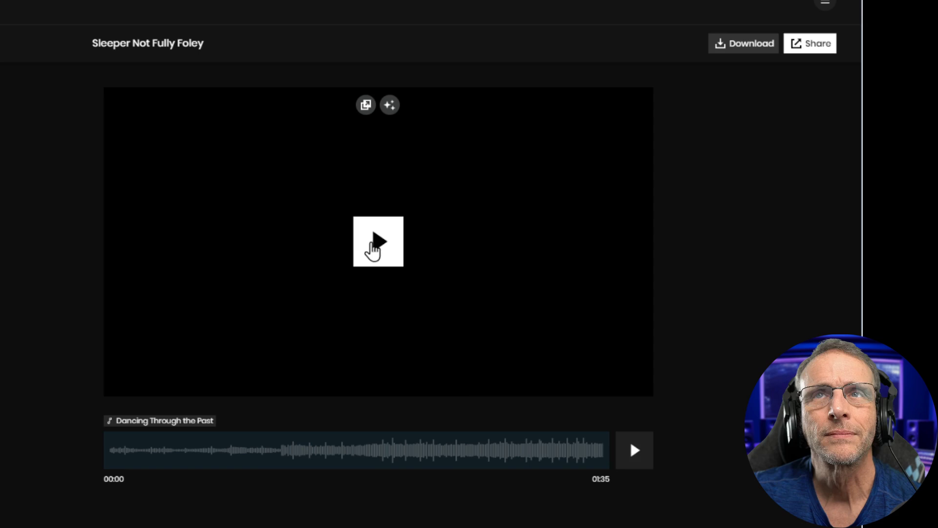
click(373, 246)
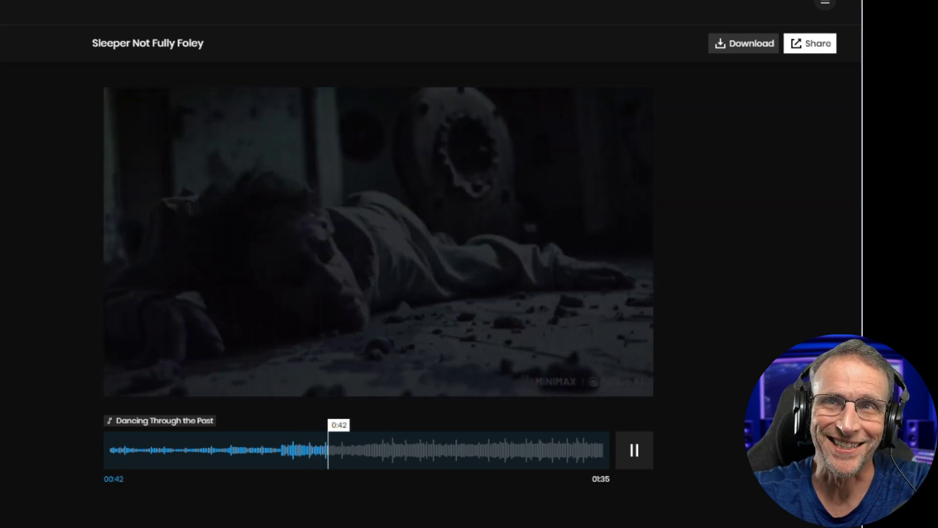
click(36, 302)
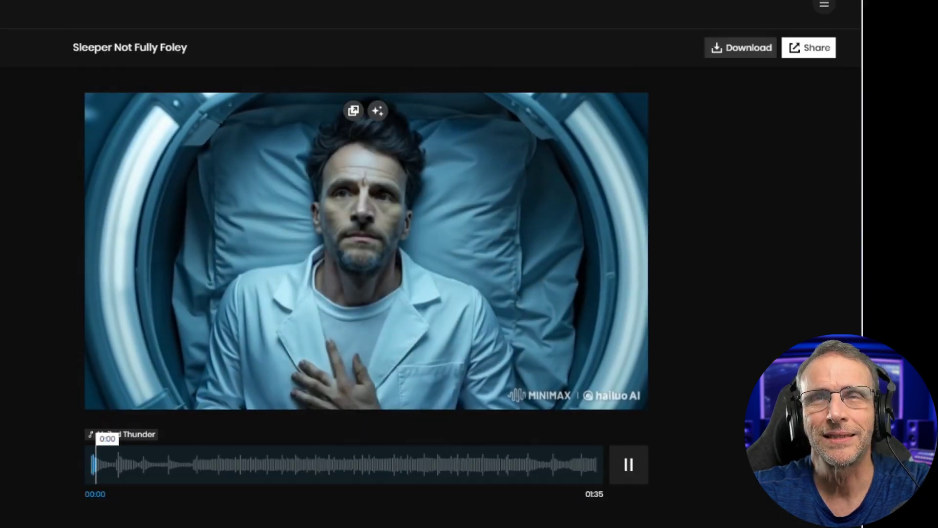